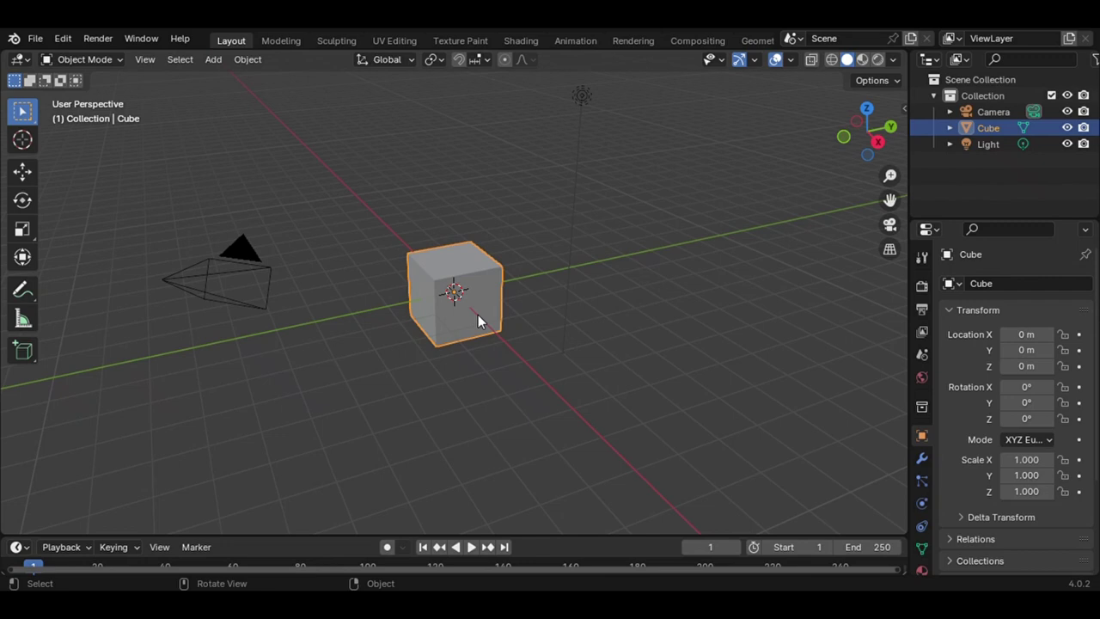
# In Edit Mode, run Extrude Individual Faces on two adjacent cube faces to add two cubes.
pyautogui.scroll(3, 478, 315)
pyautogui.press('Tab')
pyautogui.press('e')
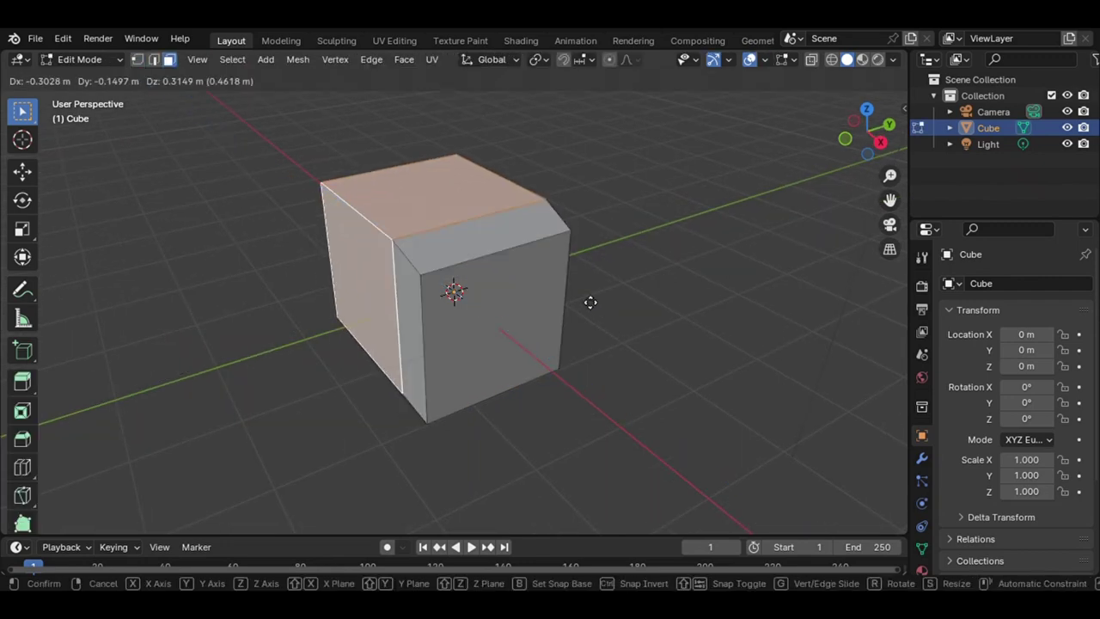
pyautogui.click(596, 366)
pyautogui.moveTo(597, 366); pyautogui.dragTo(604, 366, button='middle')
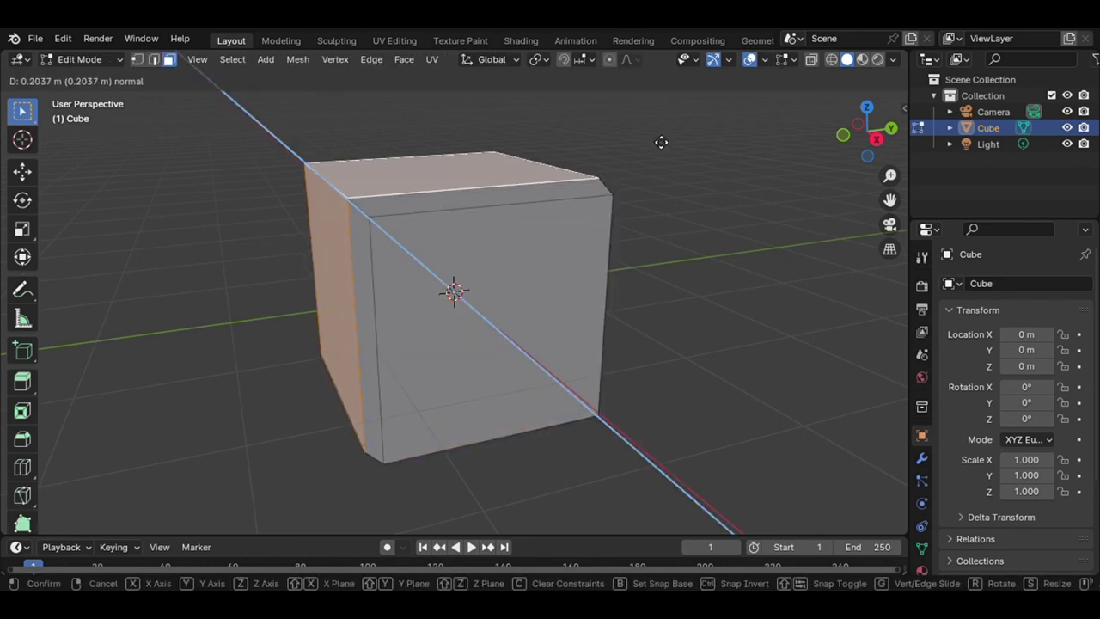
pyautogui.rightClick(661, 142)
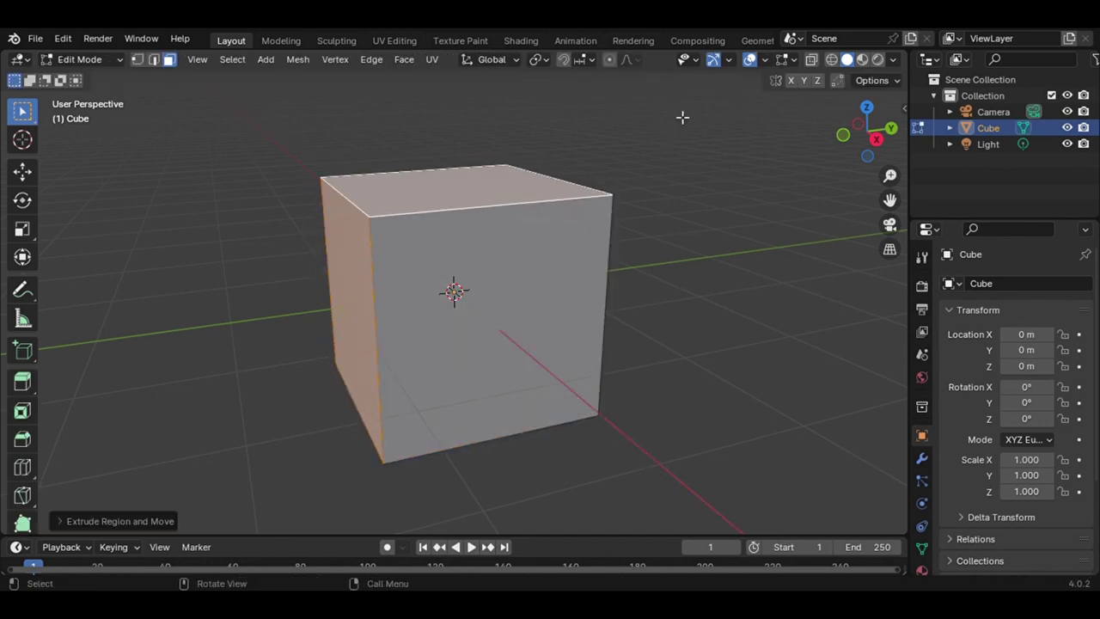
pyautogui.hotkey('ctrl', 'f')
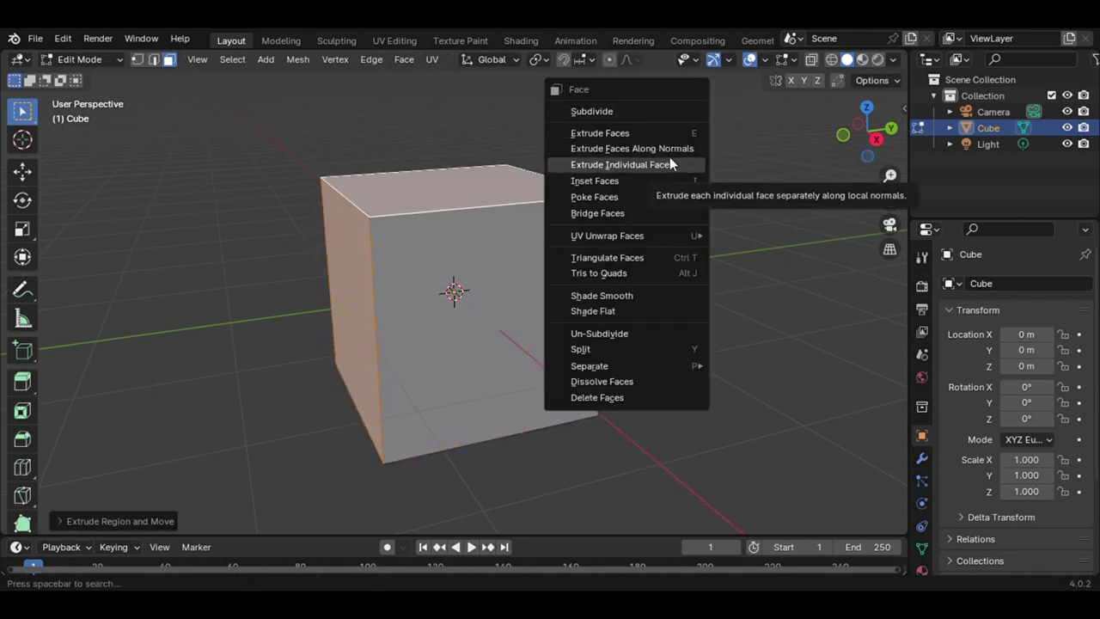
pyautogui.click(669, 164)
pyautogui.click(336, 109)
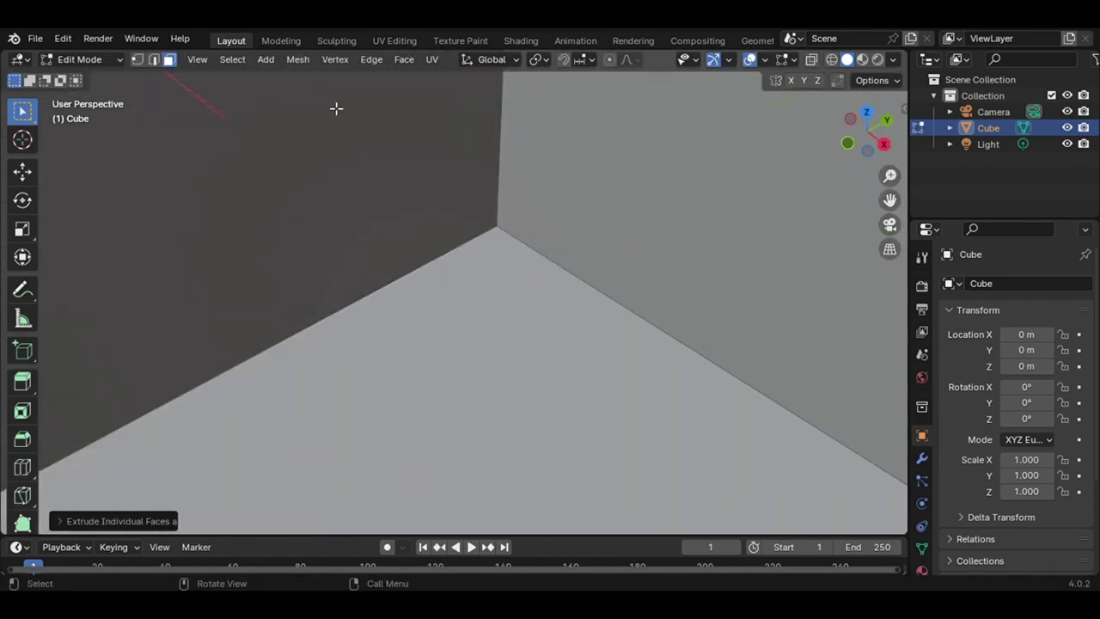
pyautogui.hotkey('ctrl', 'f')
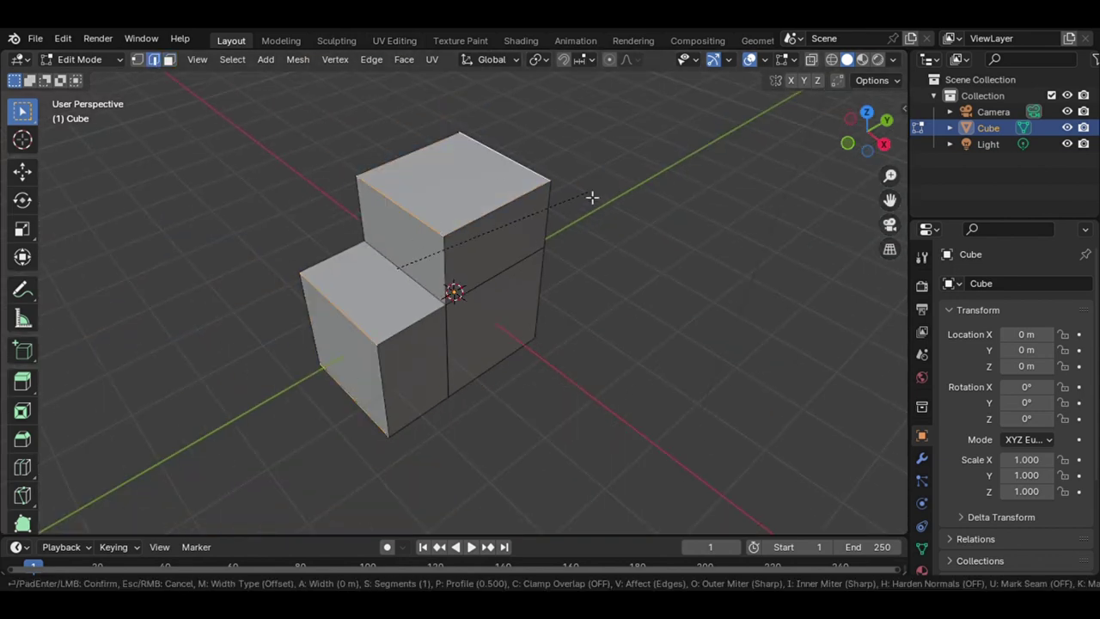
# Bevel the block's two outer corners into rounded heart lobes.
pyautogui.scroll(2, 667, 171)
pyautogui.click(683, 146)
pyautogui.moveTo(684, 146); pyautogui.dragTo(671, 160, button='middle')
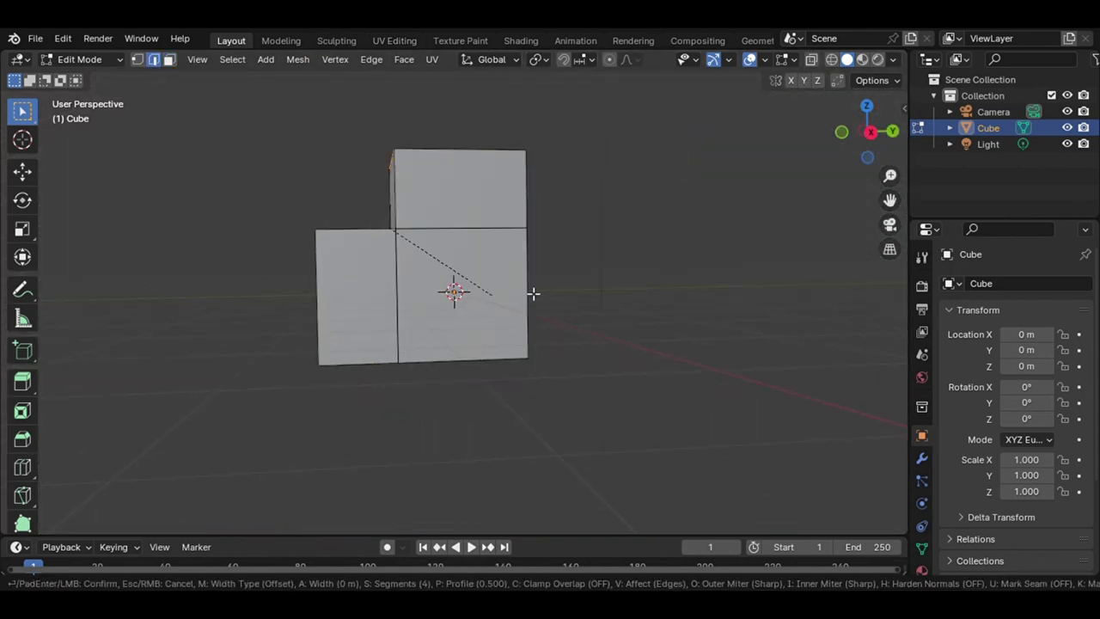
pyautogui.click(575, 281)
pyautogui.moveTo(576, 281); pyautogui.dragTo(474, 296, button='middle')
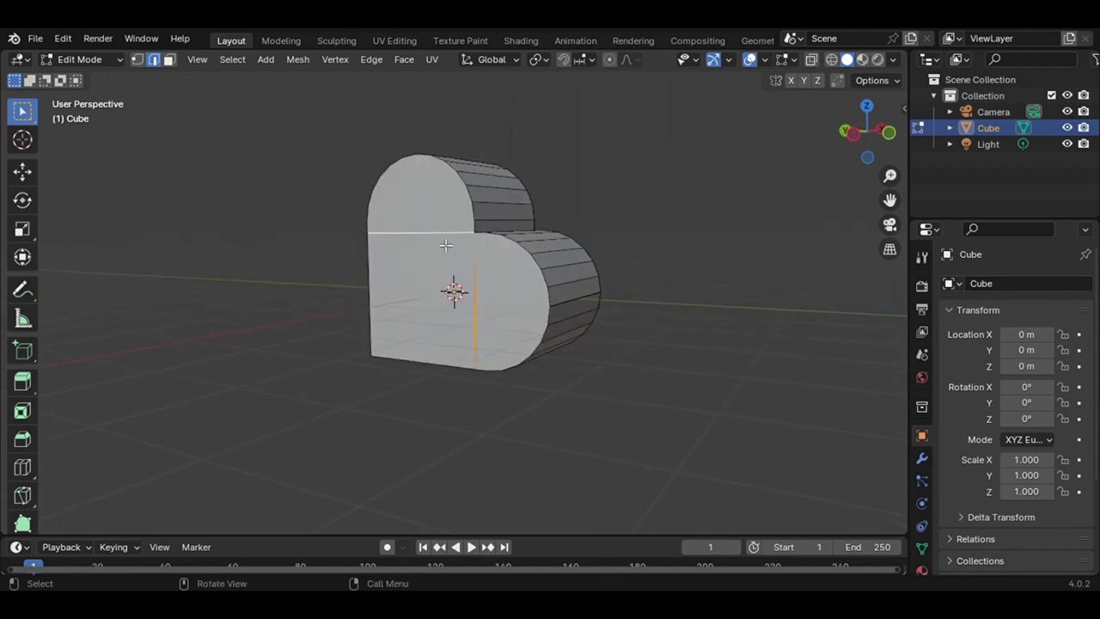
pyautogui.moveTo(445, 245); pyautogui.dragTo(468, 247, button='middle')
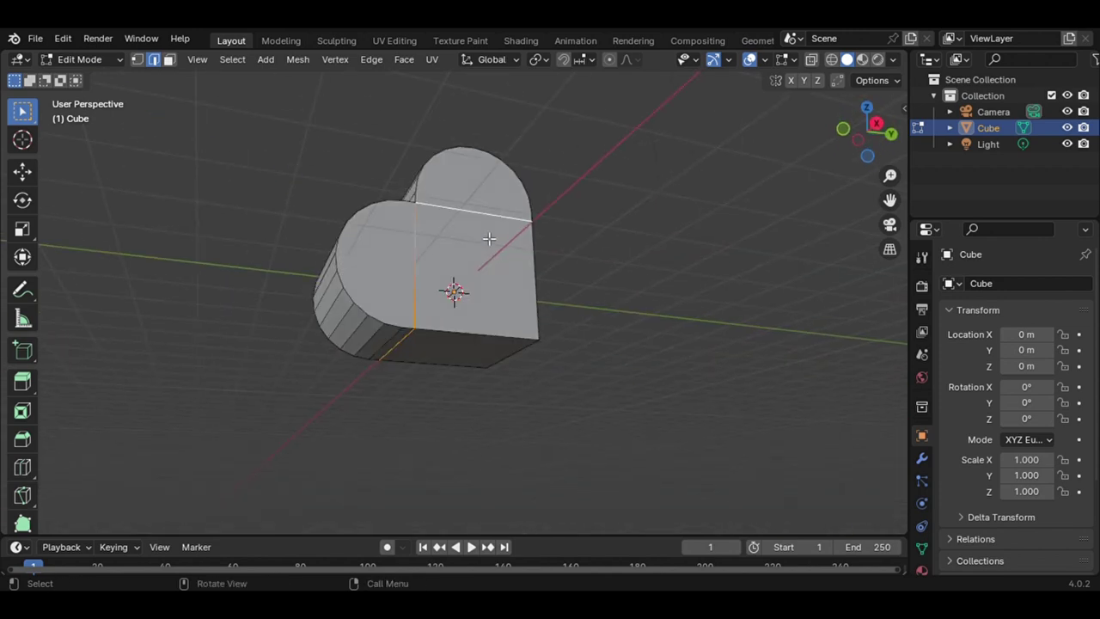
# Dissolve the unwanted edges left on the heart mesh.
pyautogui.press('x')
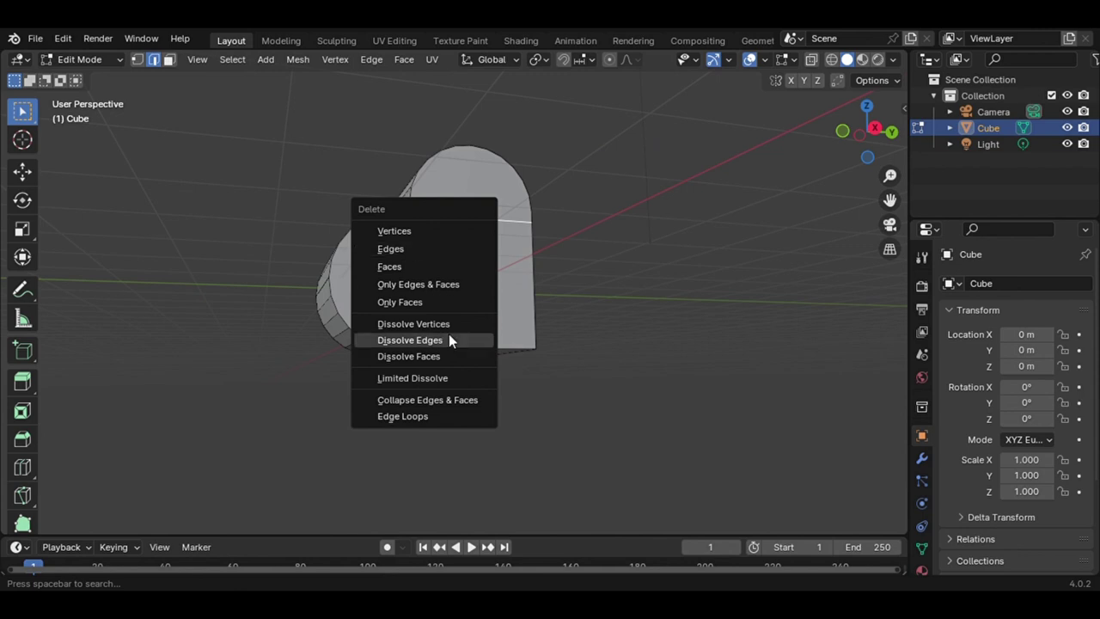
pyautogui.click(449, 337)
pyautogui.moveTo(448, 337)
pyautogui.mouseDown(button='middle')
pyautogui.moveTo(577, 319)
pyautogui.moveTo(419, 256)
pyautogui.moveTo(459, 255)
pyautogui.moveTo(403, 246)
pyautogui.moveTo(430, 249)
pyautogui.mouseUp(button='middle')
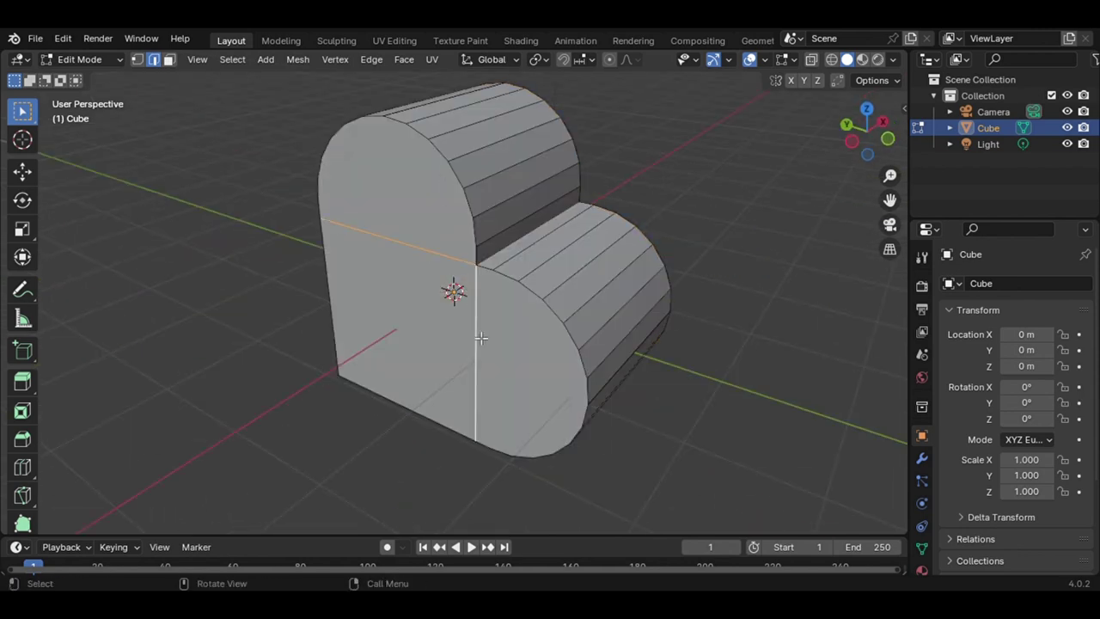
pyautogui.moveTo(481, 338)
pyautogui.mouseDown(button='middle')
pyautogui.moveTo(452, 289)
pyautogui.moveTo(630, 304)
pyautogui.mouseUp(button='middle')
# Select the whole heart and bevel its edges, undoing the first attempt.
pyautogui.press('a')
pyautogui.hotkey('ctrl', 'b')
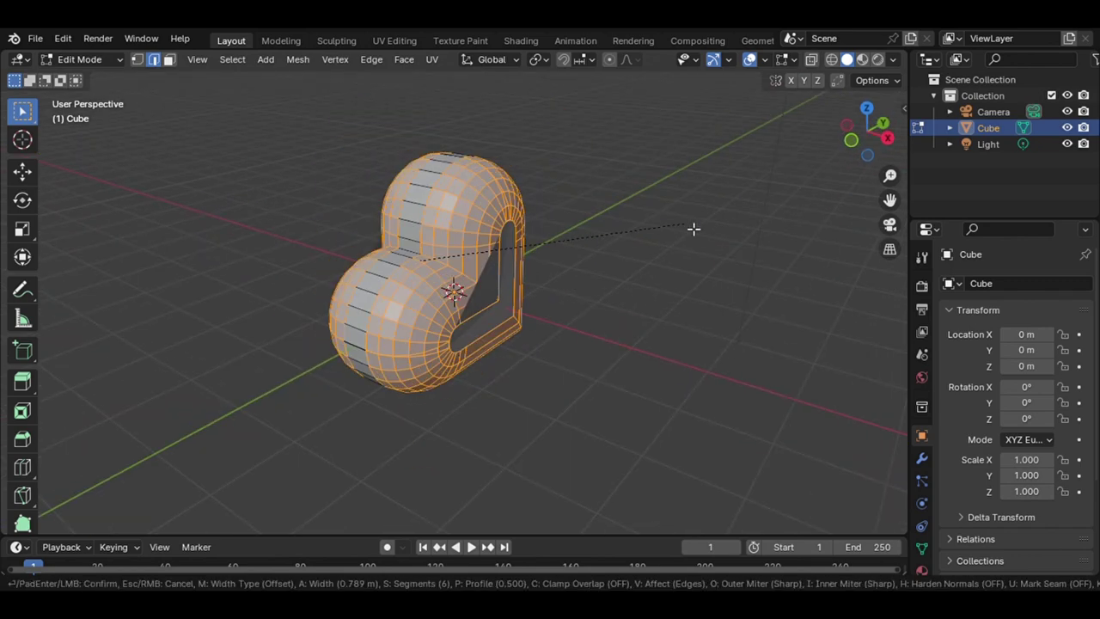
pyautogui.click(705, 243)
pyautogui.moveTo(704, 243); pyautogui.dragTo(704, 242, button='middle')
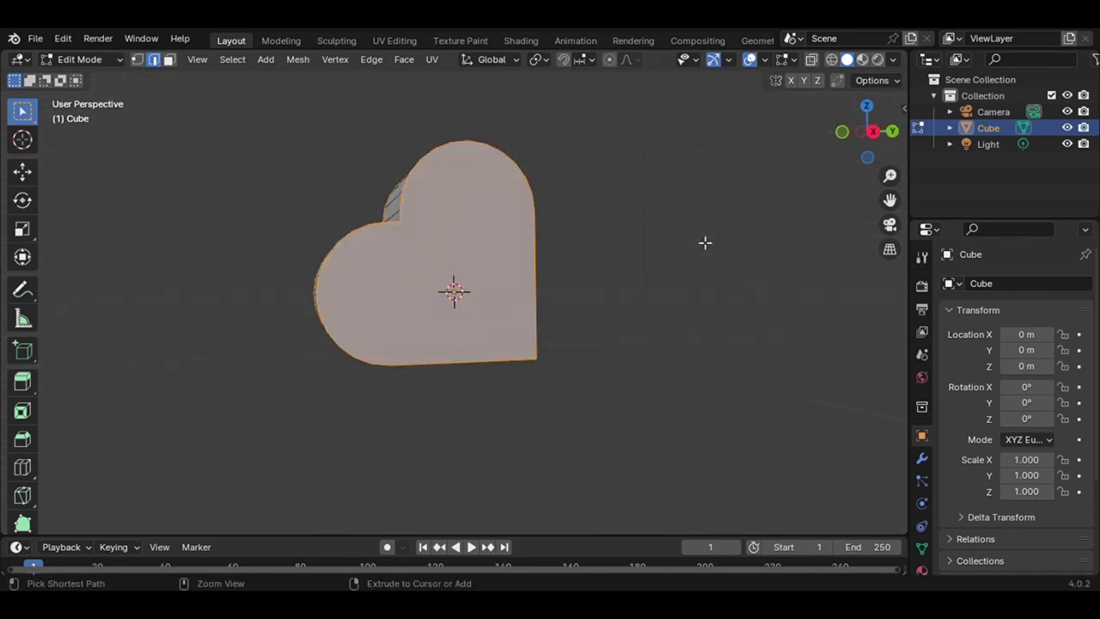
pyautogui.hotkey('ctrl', 'b')
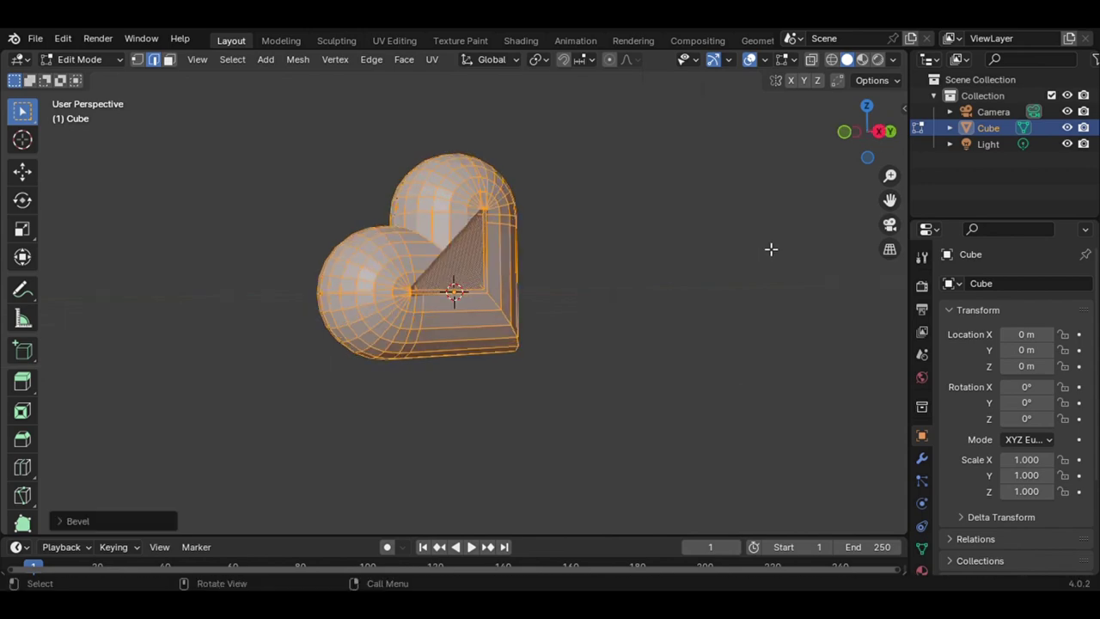
pyautogui.hotkey('ctrl', 'z')
pyautogui.hotkey('ctrl', 'z')
# Bevel all heart edges with a wider, rounded multi-segment bevel.
pyautogui.scroll(5, 770, 249)
pyautogui.scroll(5, 771, 249)
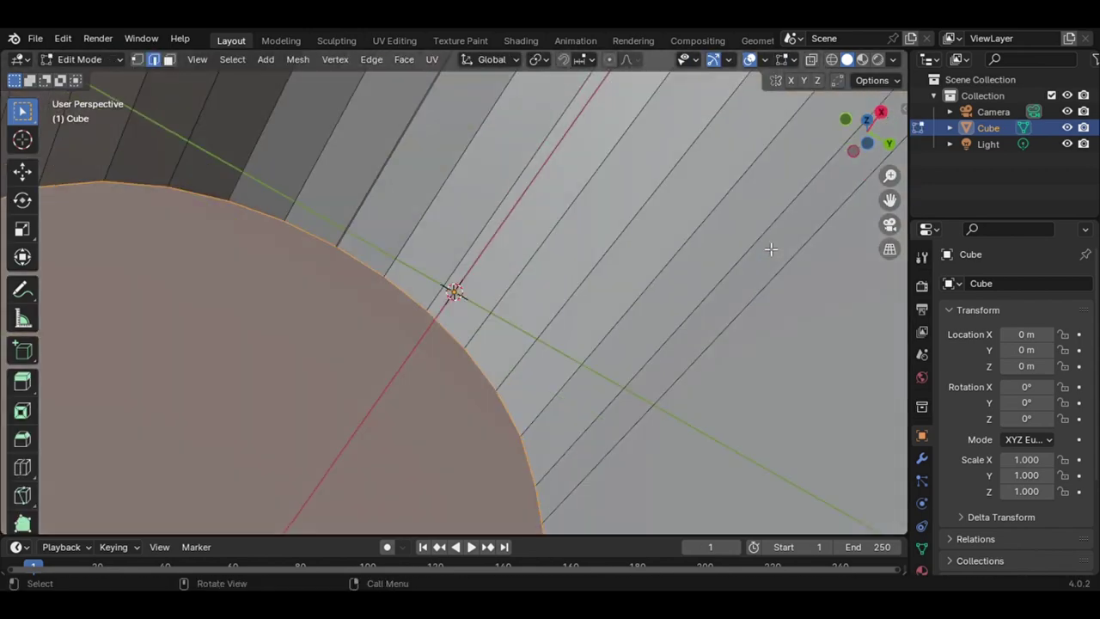
pyautogui.scroll(-8, 771, 249)
pyautogui.moveTo(771, 249); pyautogui.dragTo(520, 430, button='middle')
pyautogui.click(613, 479)
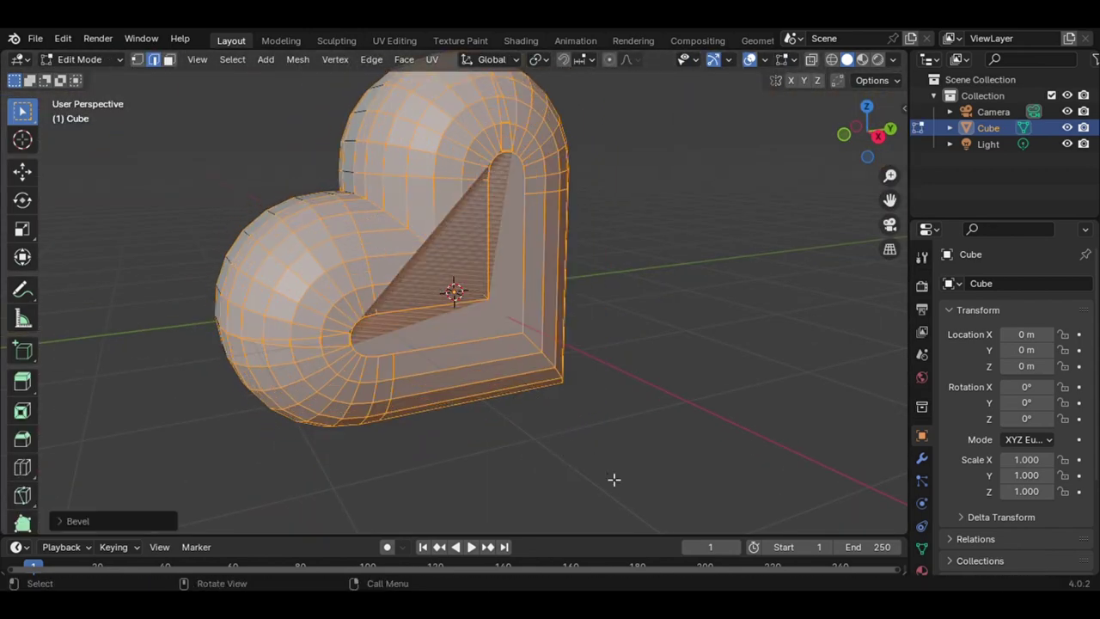
pyautogui.hotkey('ctrl', 'b')
pyautogui.click(829, 396)
# Re-bevel the heart's edges, then apply Shade Smooth in Object Mode.
pyautogui.press('Tab')
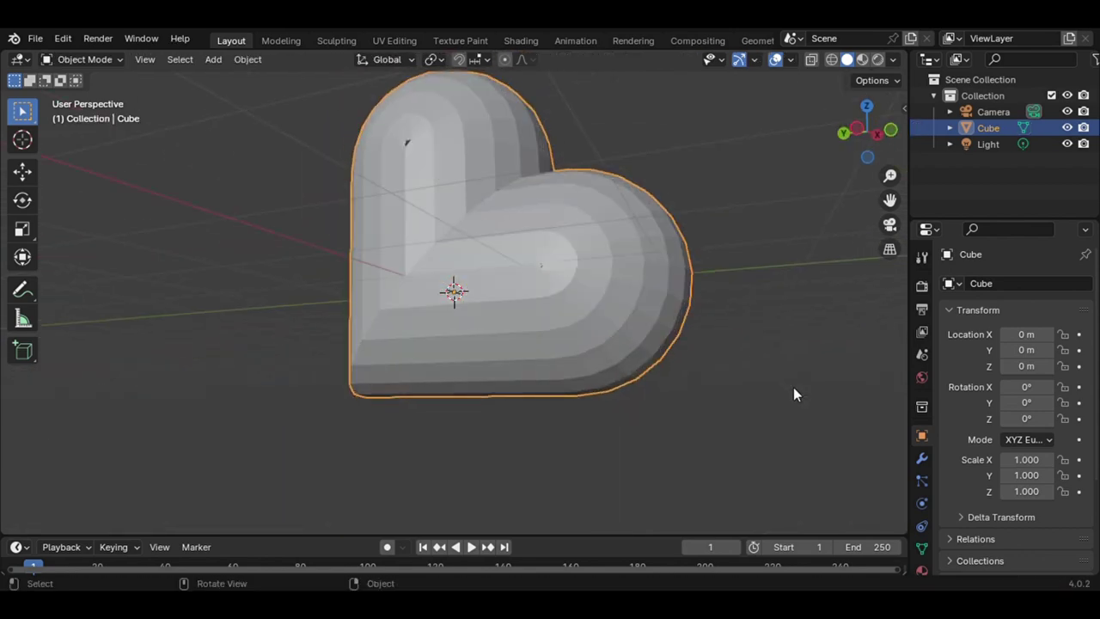
pyautogui.press('Tab')
pyautogui.moveTo(800, 295); pyautogui.dragTo(250, 439, button='middle')
pyautogui.hotkey('ctrl', 'b')
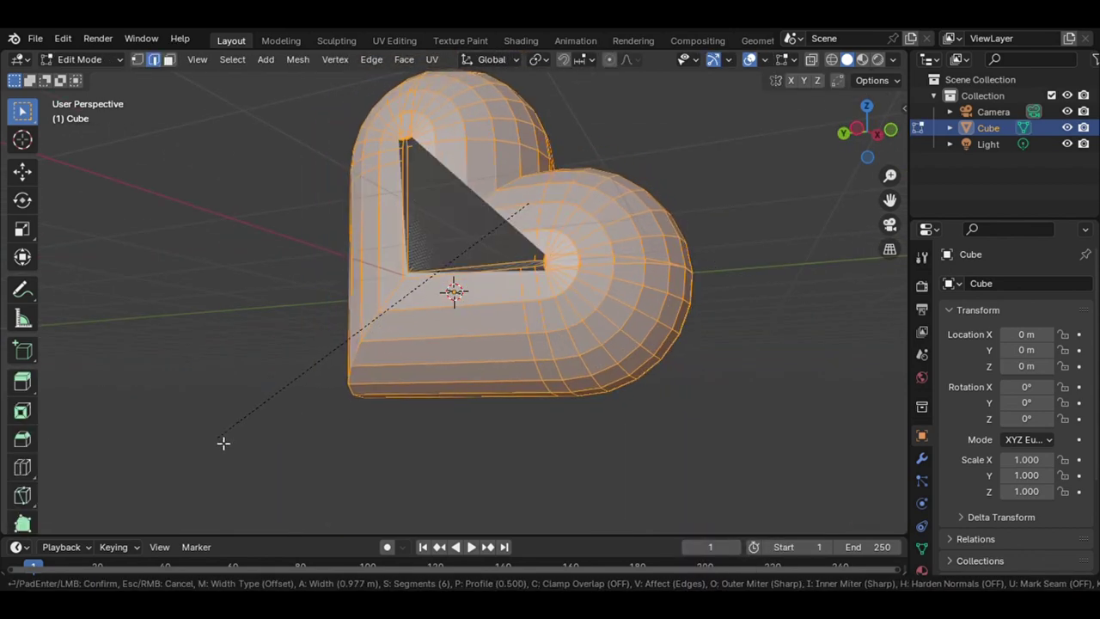
pyautogui.press('Tab')
pyautogui.rightClick(625, 287)
pyautogui.click(625, 287)
pyautogui.moveTo(625, 288); pyautogui.dragTo(601, 257, button='middle')
# Add a Bevel modifier to the heart, set to 0.02 m with 2 segments.
pyautogui.press('Tab')
pyautogui.press('Tab')
pyautogui.click(922, 458)
pyautogui.click(1022, 283)
pyautogui.click(830, 84)
pyautogui.moveTo(830, 83); pyautogui.dragTo(773, 111, button='middle')
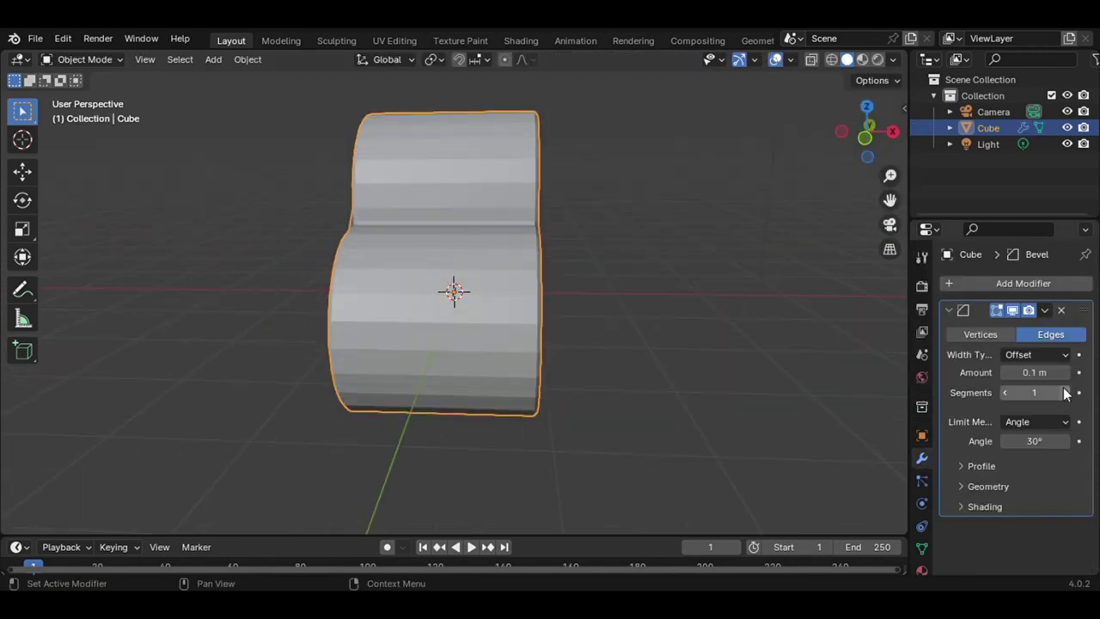
# Add a Simple Subdivision Surface modifier and move it above the Bevel.
pyautogui.click(1022, 282)
pyautogui.click(842, 486)
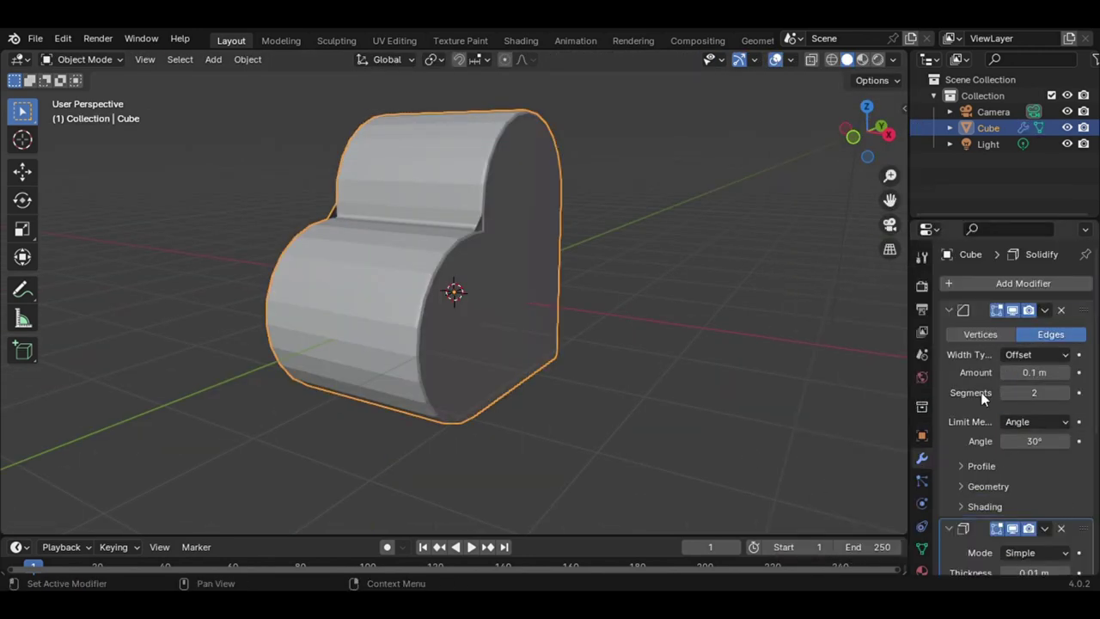
pyautogui.hotkey('ctrl', 'z')
pyautogui.click(1062, 284)
pyautogui.click(855, 492)
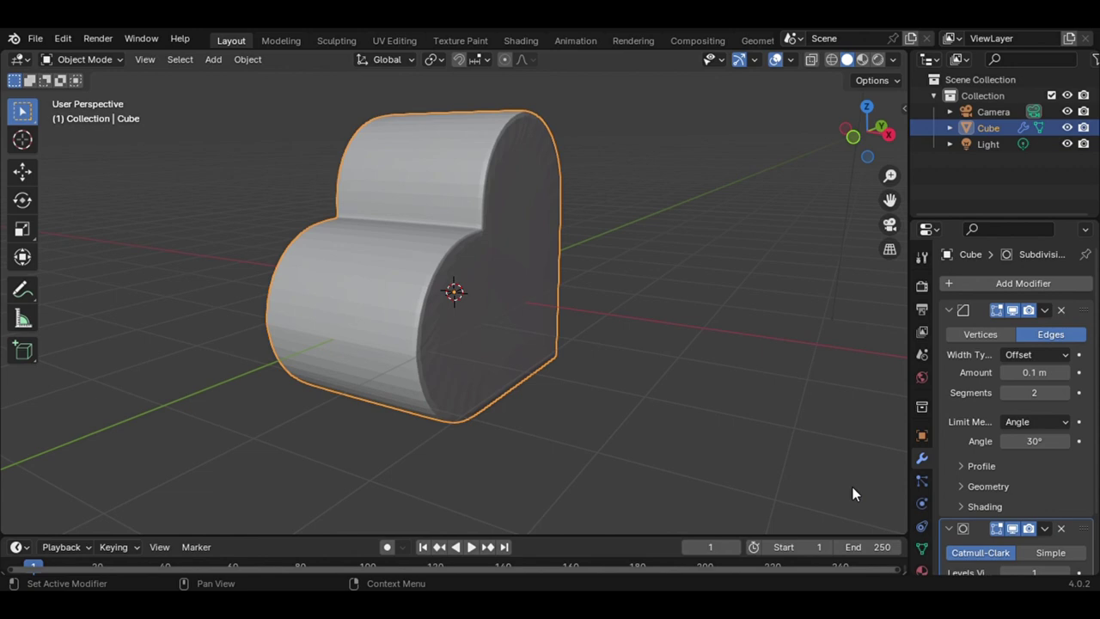
pyautogui.moveTo(980, 527); pyautogui.dragTo(979, 275)
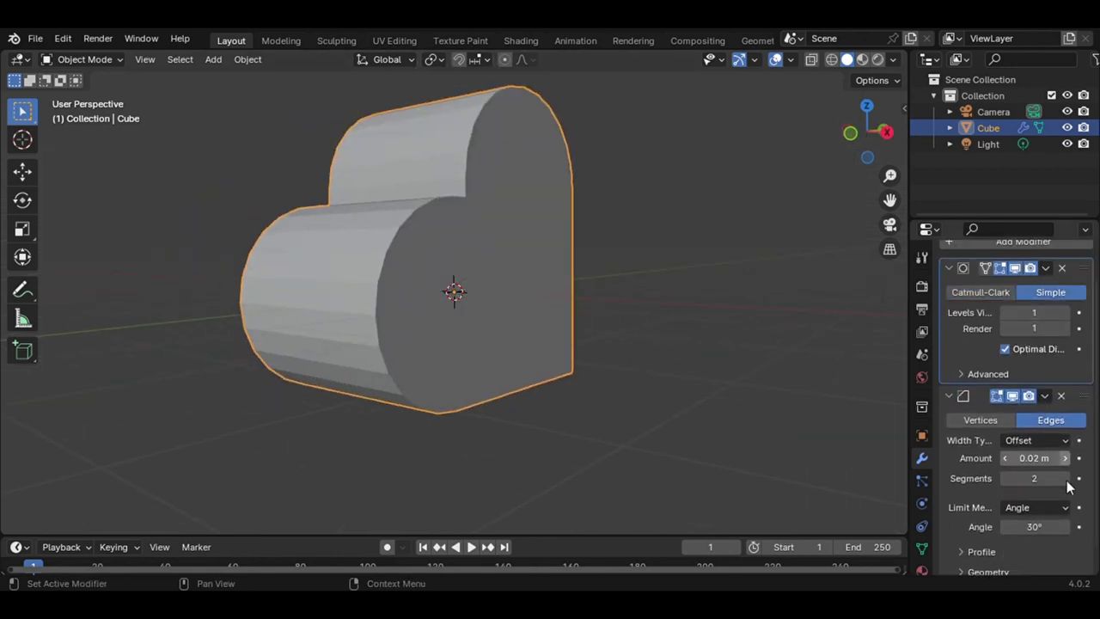
# Dissolve extra edges, bevel the heart's front face loop, and rotate it upright on Y.
pyautogui.press('x')
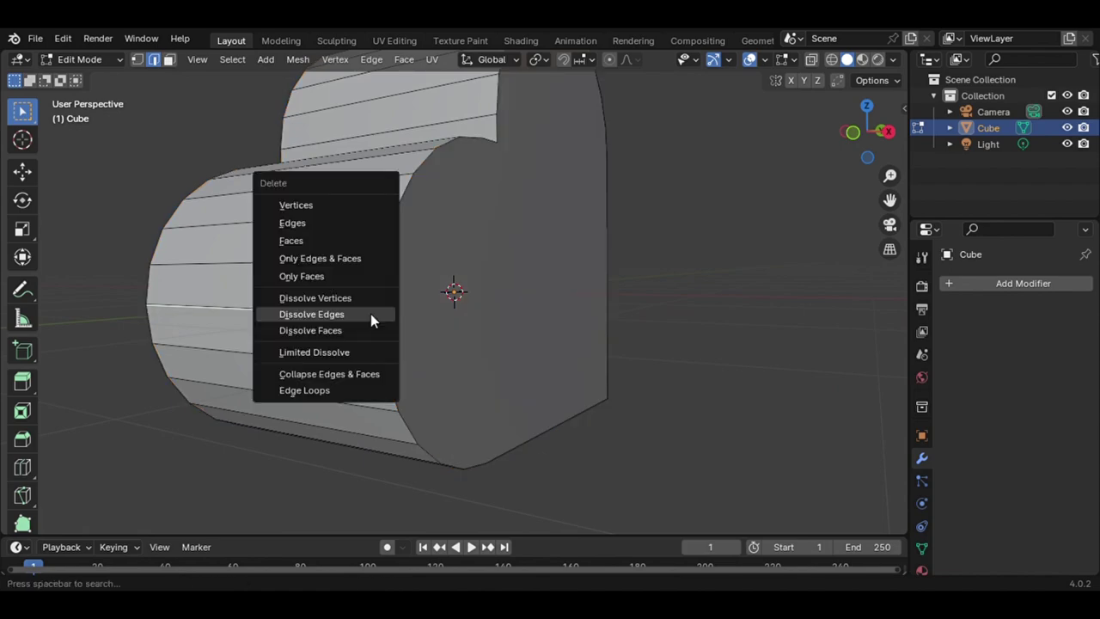
pyautogui.click(450, 233)
pyautogui.keyDown('alt'); pyautogui.click(545, 336); pyautogui.keyUp('alt')
pyautogui.hotkey('ctrl', 'b')
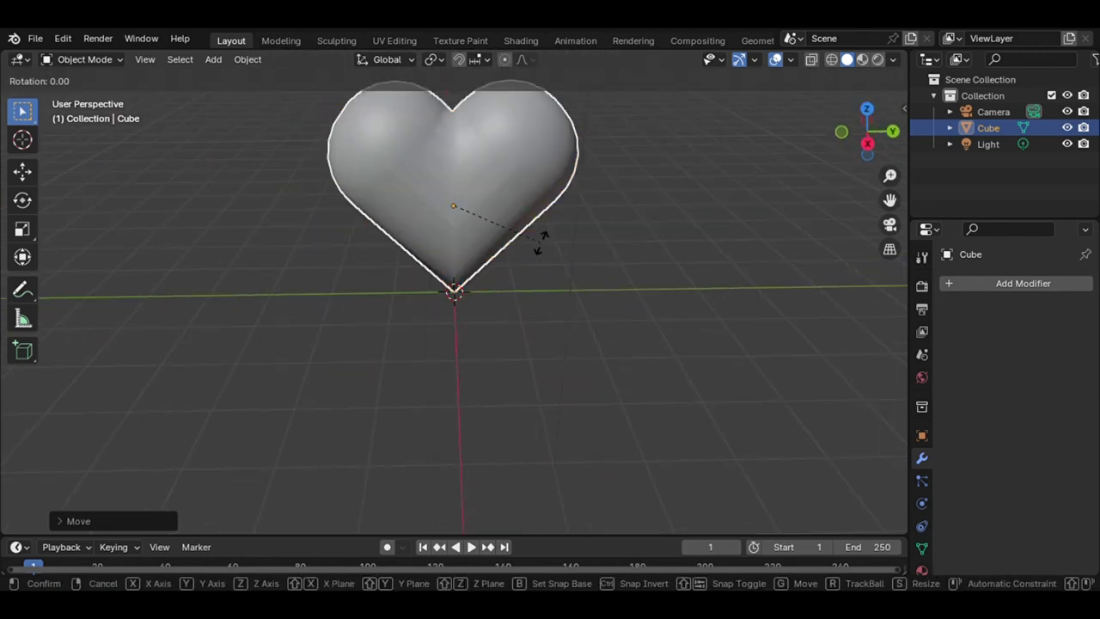
pyautogui.press('y')
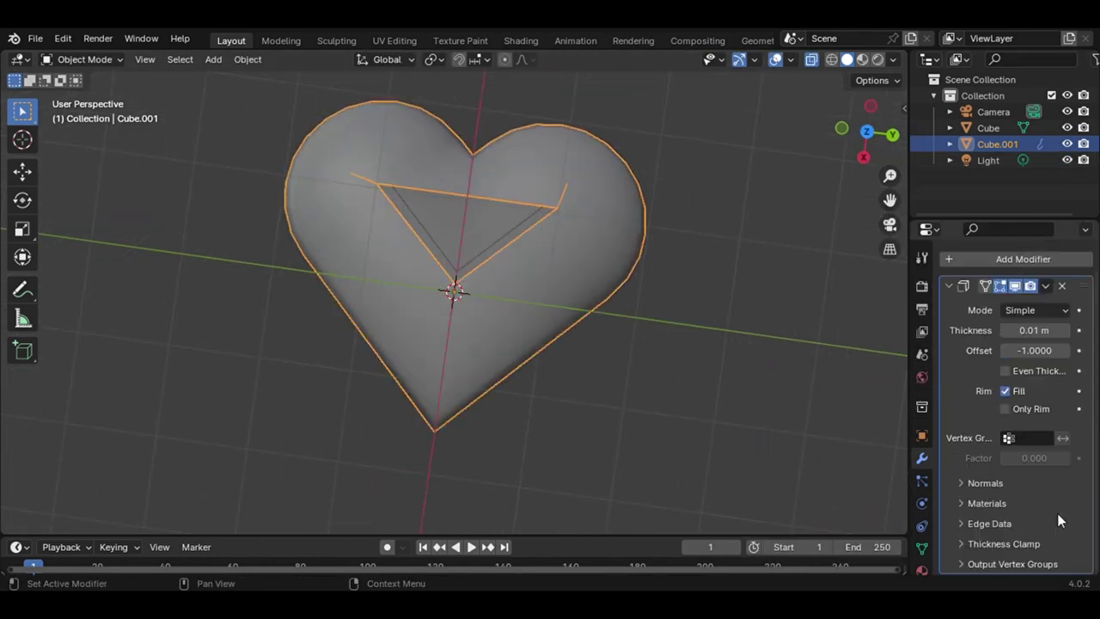
# Add a Subdivision Surface to Cube.001 and raise its Solidify thickness to 0.03 m.
pyautogui.click(887, 475)
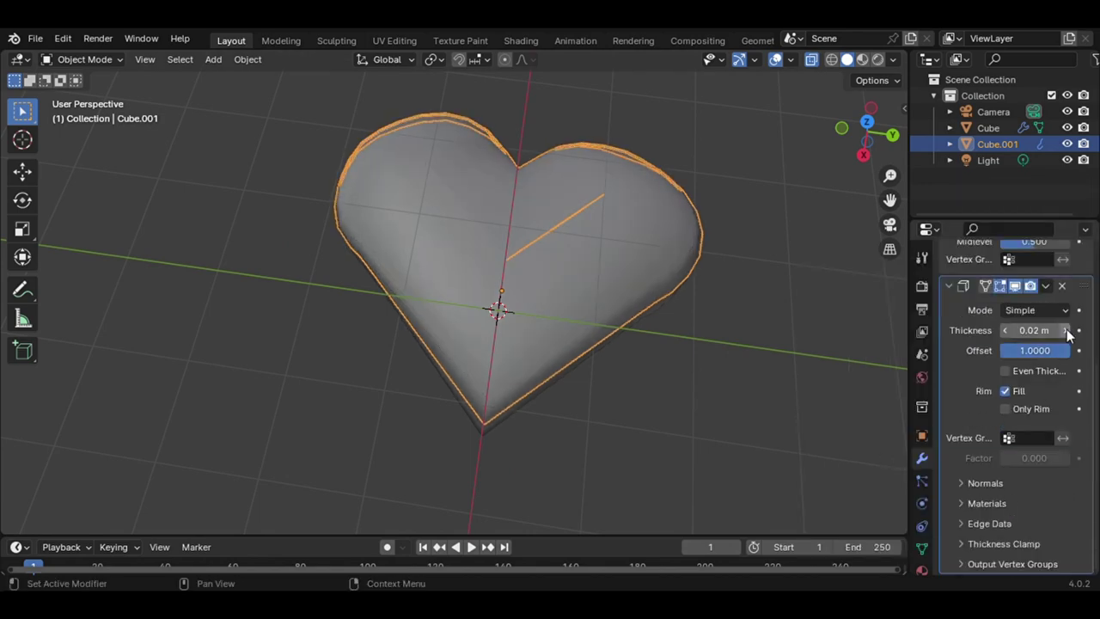
pyautogui.moveTo(743, 357)
pyautogui.mouseDown(button='middle')
pyautogui.moveTo(795, 156)
pyautogui.moveTo(801, 296)
pyautogui.mouseUp(button='middle')
pyautogui.click(800, 296)
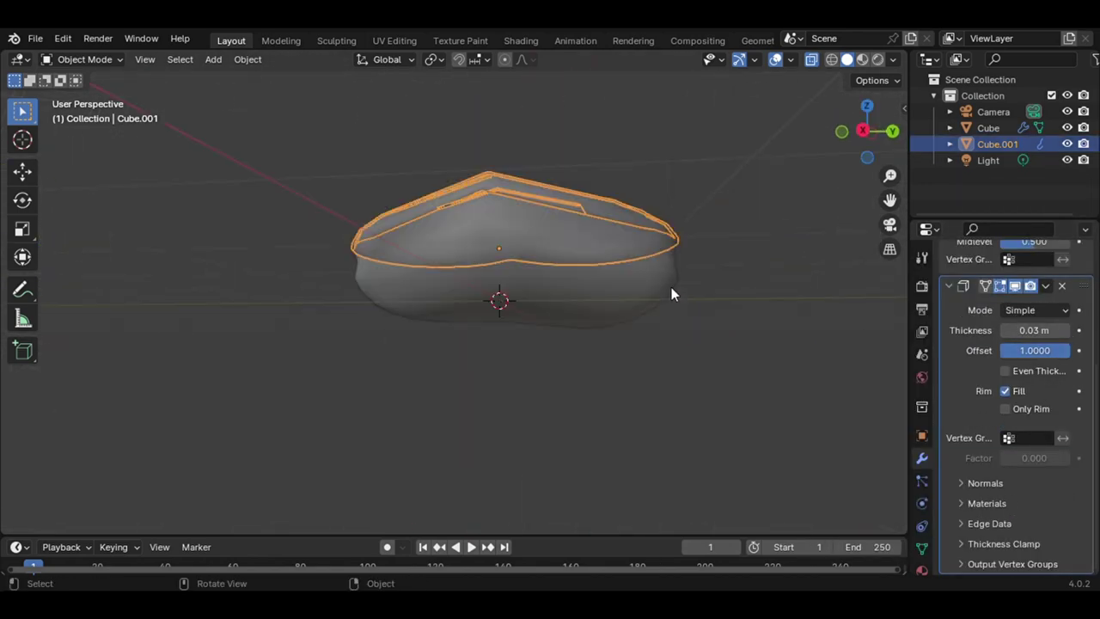
pyautogui.scroll(5, 1015, 339)
pyautogui.click(1060, 310)
# Inflate the cookie base's edges with the Sculpting workspace's Inflate brush, then return to Layout.
pyautogui.click(989, 127)
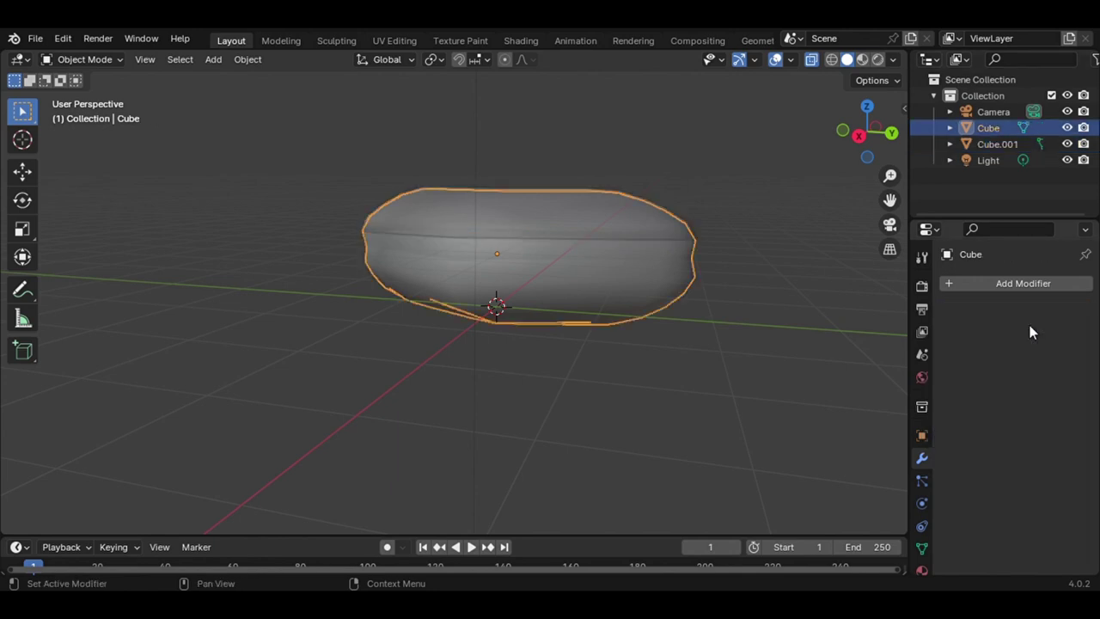
pyautogui.moveTo(773, 326); pyautogui.dragTo(744, 341, button='middle')
pyautogui.press('KP_7')
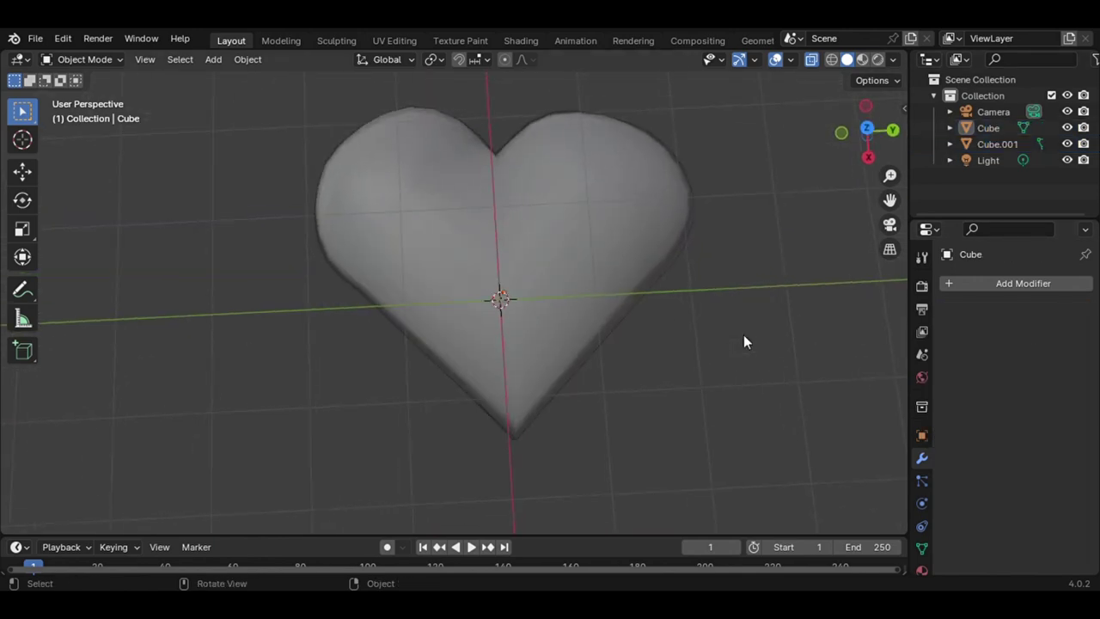
pyautogui.click(336, 41)
pyautogui.moveTo(491, 216)
pyautogui.mouseDown(button='middle')
pyautogui.moveTo(576, 146)
pyautogui.moveTo(412, 255)
pyautogui.moveTo(592, 192)
pyautogui.moveTo(510, 233)
pyautogui.moveTo(664, 261)
pyautogui.moveTo(452, 286)
pyautogui.mouseUp(button='middle')
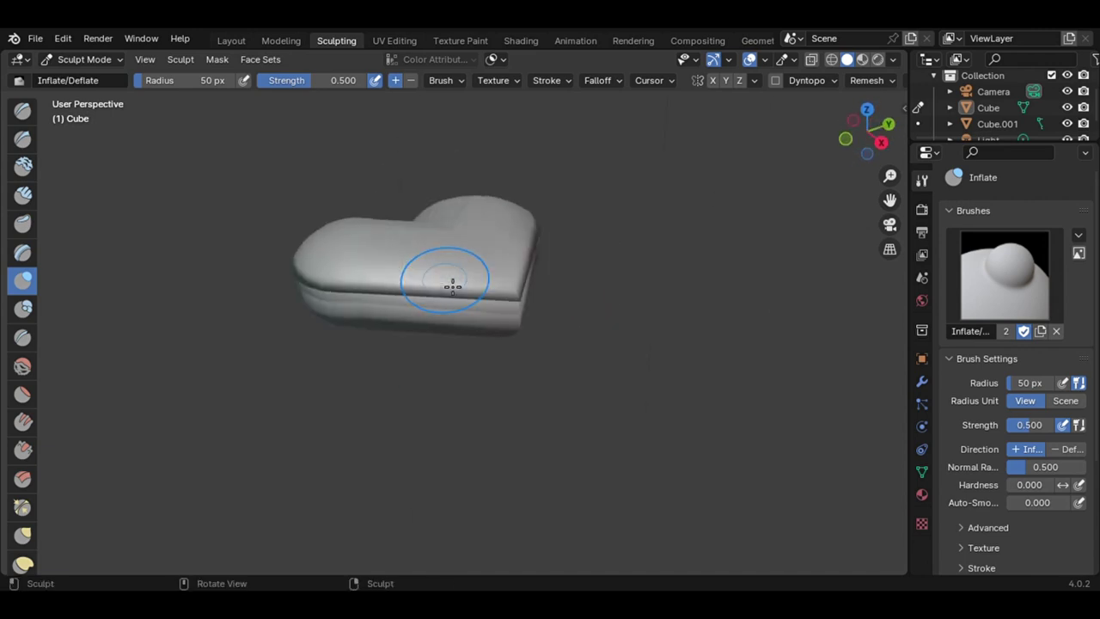
pyautogui.moveTo(452, 286); pyautogui.dragTo(451, 287, button='middle')
pyautogui.click(231, 40)
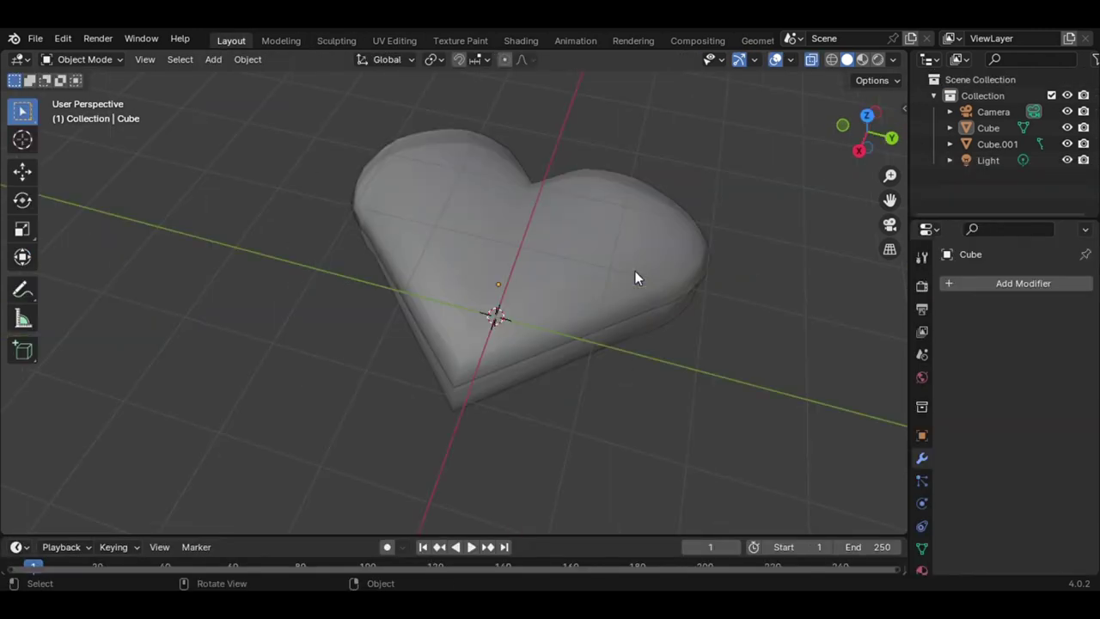
pyautogui.moveTo(635, 273); pyautogui.dragTo(729, 424, button='middle')
pyautogui.hotkey('shift', 'a')
# Add a plane under the heart, scale it up and stretch it along X.
pyautogui.click(793, 275)
pyautogui.press('g')
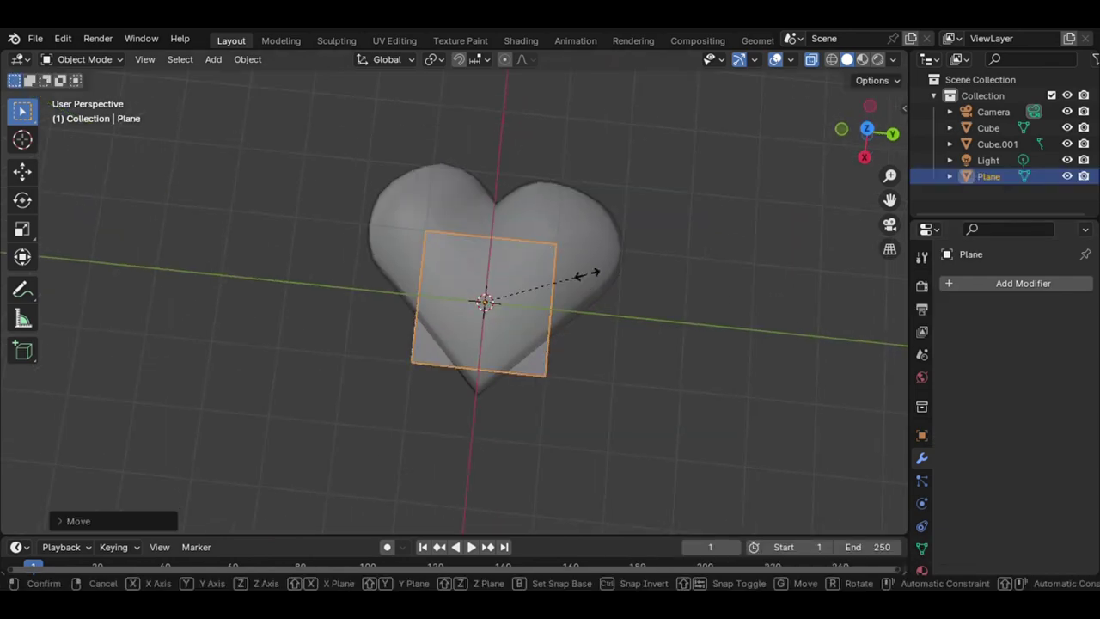
pyautogui.press('s')
pyautogui.click(768, 242)
pyautogui.press('s')
pyautogui.press('x')
pyautogui.click(854, 355)
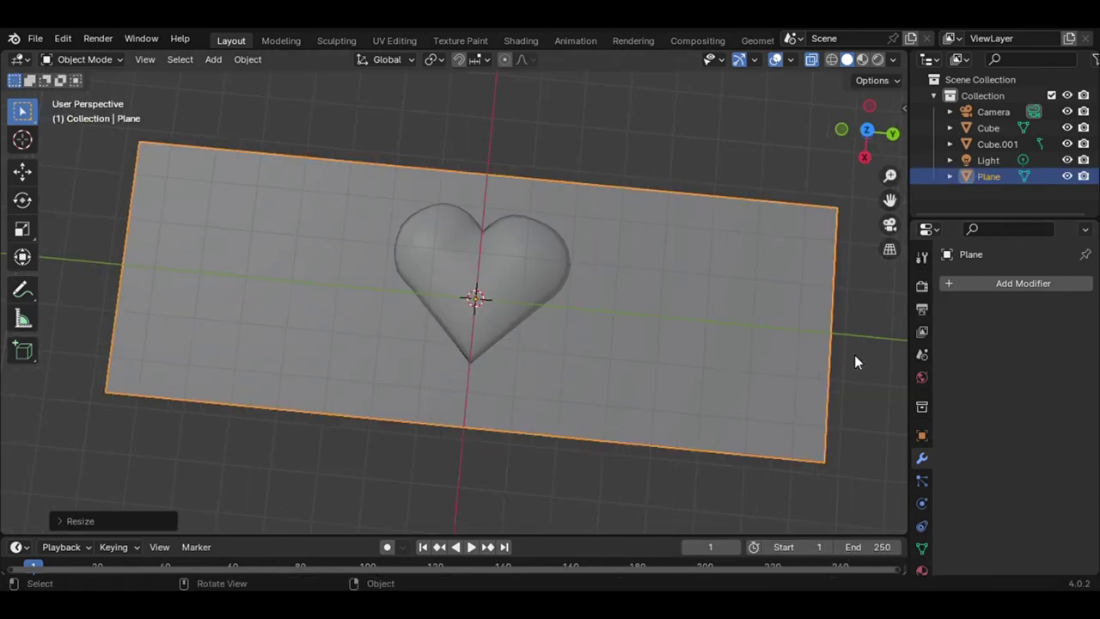
# Extrude the plane upward into a box and add a Solidify modifier.
pyautogui.press('Tab')
pyautogui.moveTo(854, 355); pyautogui.dragTo(623, 157, button='middle')
pyautogui.press('e')
pyautogui.click(863, 340)
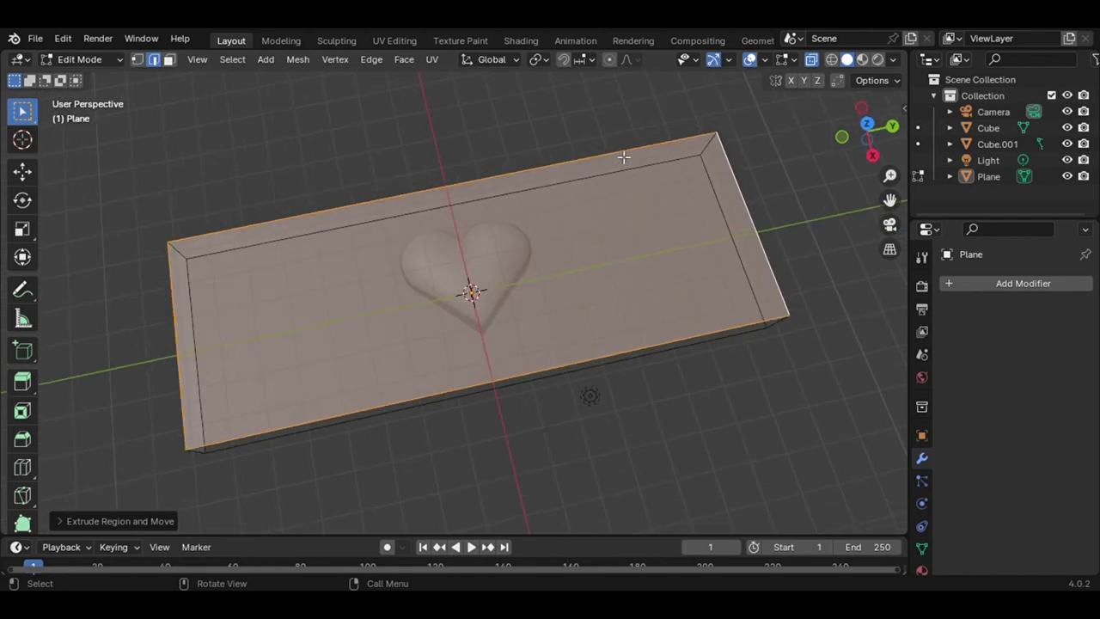
pyautogui.press('Tab')
pyautogui.click(1022, 283)
pyautogui.click(810, 470)
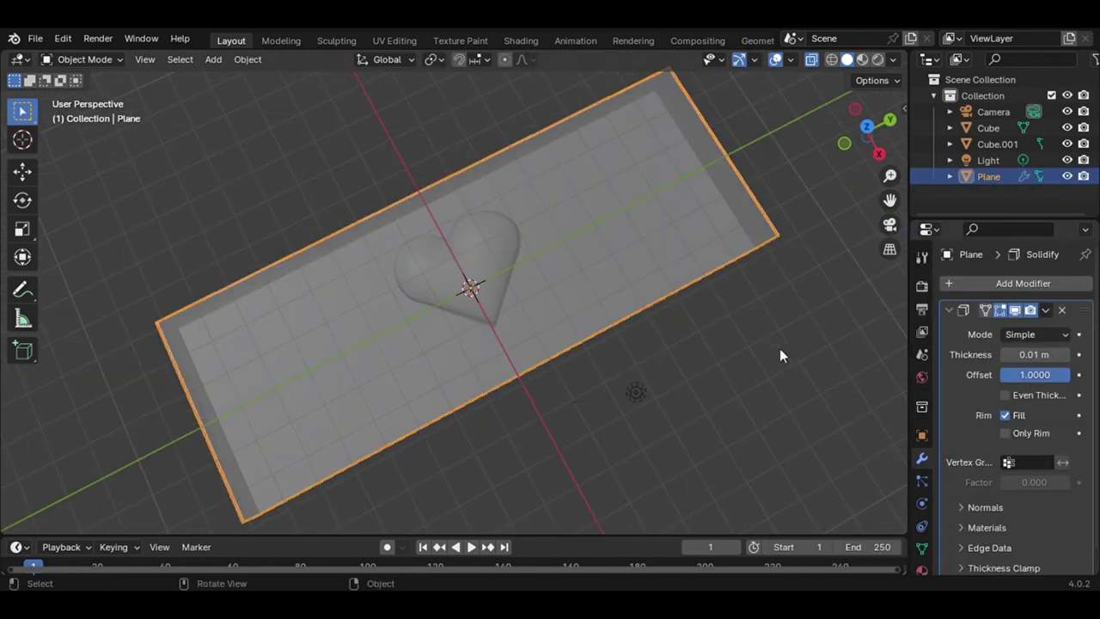
pyautogui.moveTo(780, 348)
pyautogui.mouseDown(button='middle')
pyautogui.moveTo(835, 449)
pyautogui.moveTo(843, 398)
pyautogui.mouseUp(button='middle')
# Delete the box's top face to make an open tray.
pyautogui.click(490, 283)
pyautogui.press('Tab')
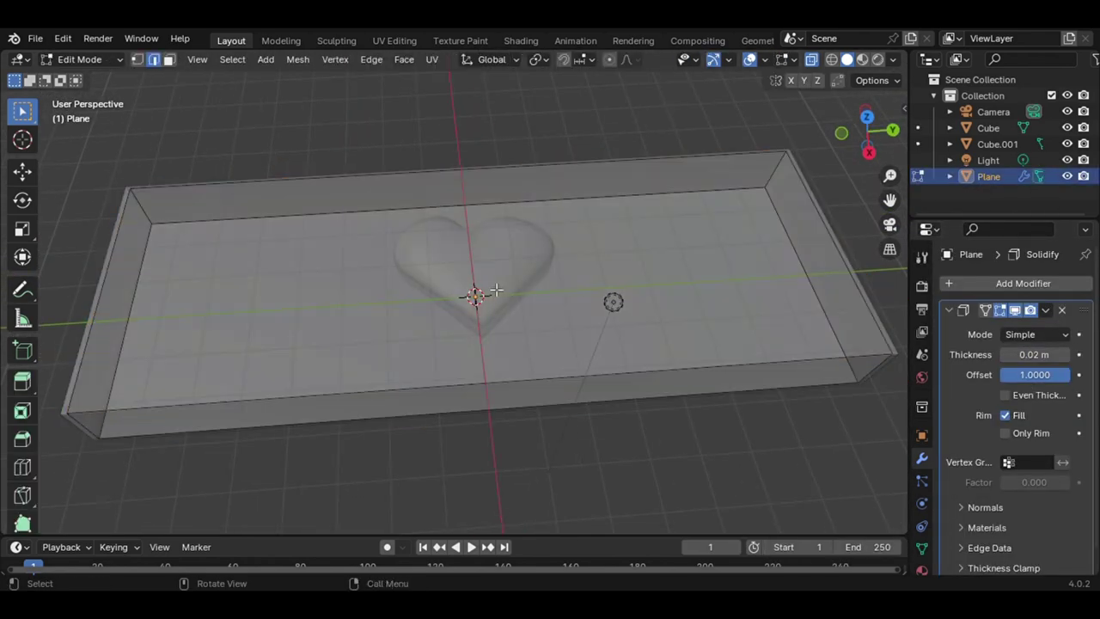
pyautogui.press('3')
pyautogui.click(662, 295)
pyautogui.press('x')
pyautogui.click(658, 330)
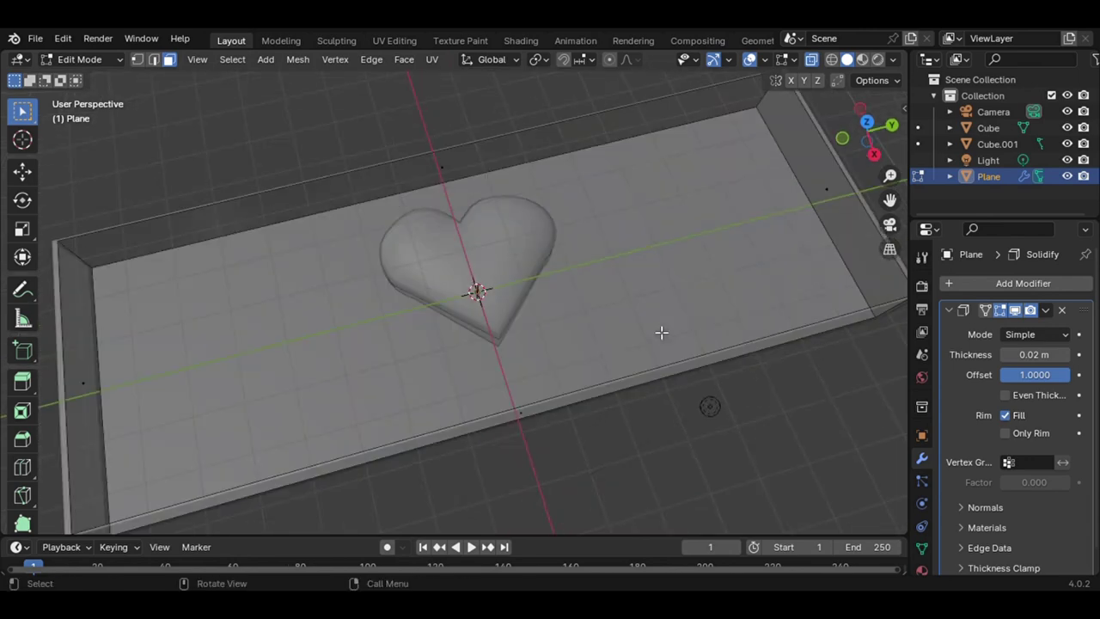
pyautogui.press('Tab')
pyautogui.moveTo(658, 330); pyautogui.dragTo(193, 147, button='middle')
# Replace the tray's Solidify modifier with a new one giving 0.02 m walls.
pyautogui.click(1061, 309)
pyautogui.click(1065, 287)
pyautogui.moveTo(904, 309)
pyautogui.mouseDown(button='middle')
pyautogui.moveTo(686, 433)
pyautogui.moveTo(790, 386)
pyautogui.mouseUp(button='middle')
pyautogui.click(1022, 283)
pyautogui.click(810, 467)
pyautogui.moveTo(810, 466)
pyautogui.mouseDown(button='middle')
pyautogui.moveTo(830, 455)
pyautogui.moveTo(503, 300)
pyautogui.mouseUp(button='middle')
# Duplicate the heart cookie twice, placing copies along X on either side.
pyautogui.click(504, 299)
pyautogui.hotkey('shift', 'd')
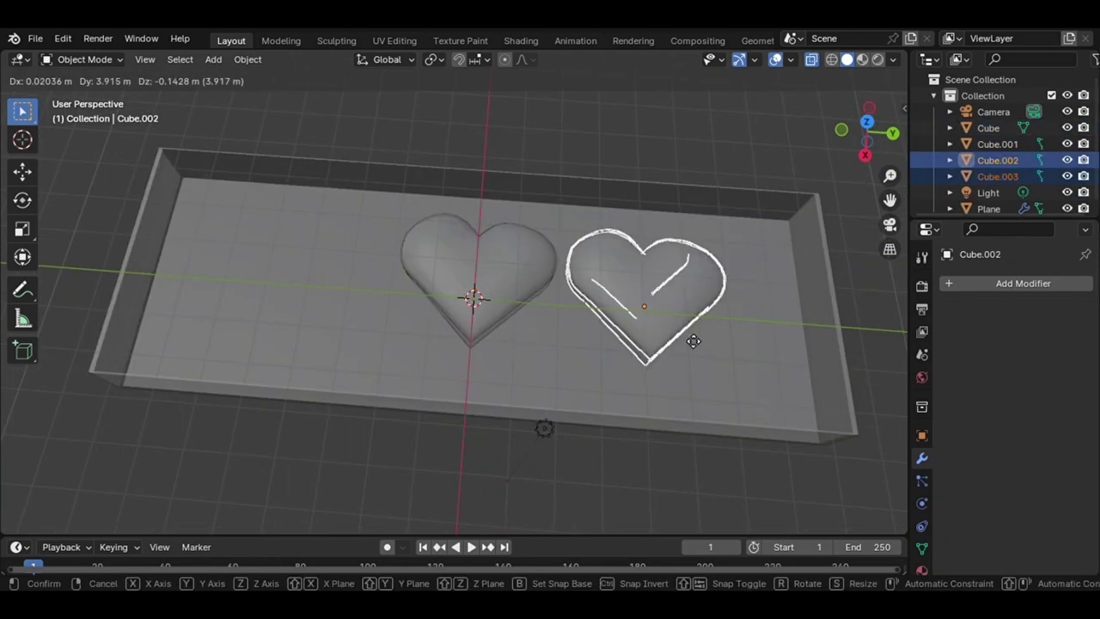
pyautogui.moveTo(712, 342); pyautogui.dragTo(516, 318, button='middle')
pyautogui.hotkey('shift', 'd')
pyautogui.press('x')
pyautogui.click(298, 325)
# In Material Preview, give both outer hearts' icing a shared pink material.
pyautogui.click(472, 327)
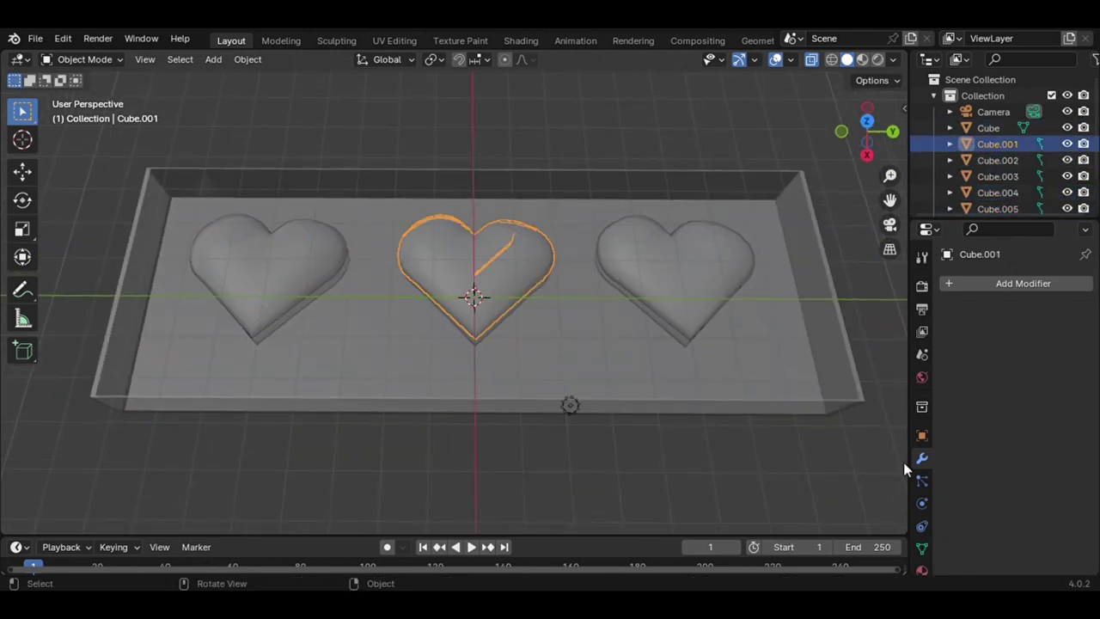
pyautogui.click(1001, 352)
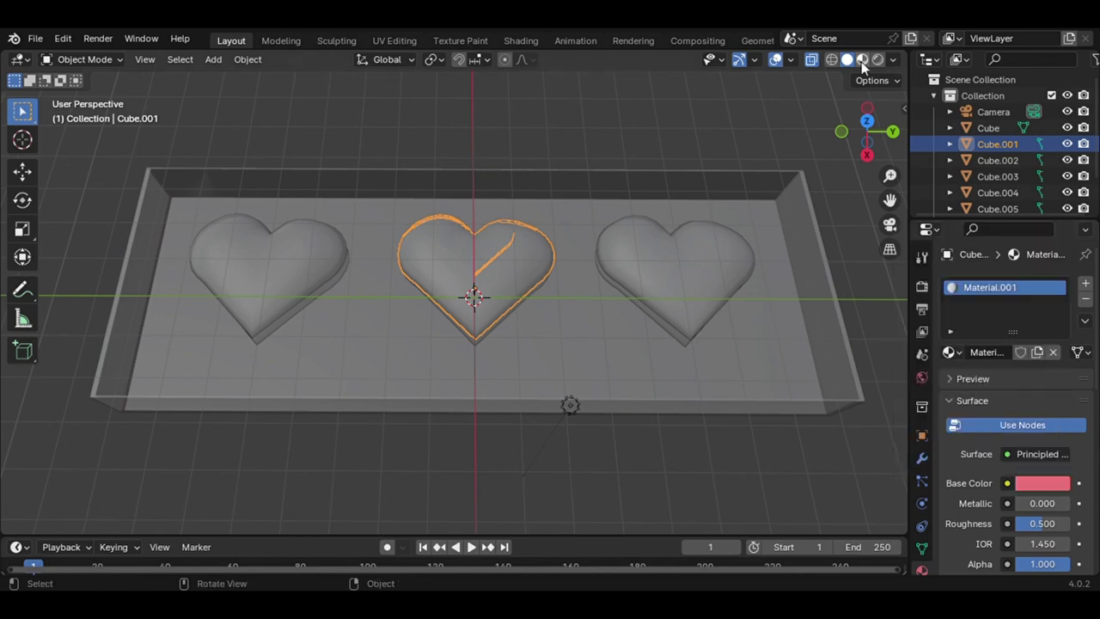
pyautogui.click(861, 59)
pyautogui.click(1044, 483)
pyautogui.click(989, 361)
pyautogui.click(997, 176)
pyautogui.click(1033, 352)
pyautogui.click(1042, 483)
pyautogui.click(993, 322)
pyautogui.click(266, 284)
# Create a new cookie-base material with an image texture on Base Color.
pyautogui.click(949, 351)
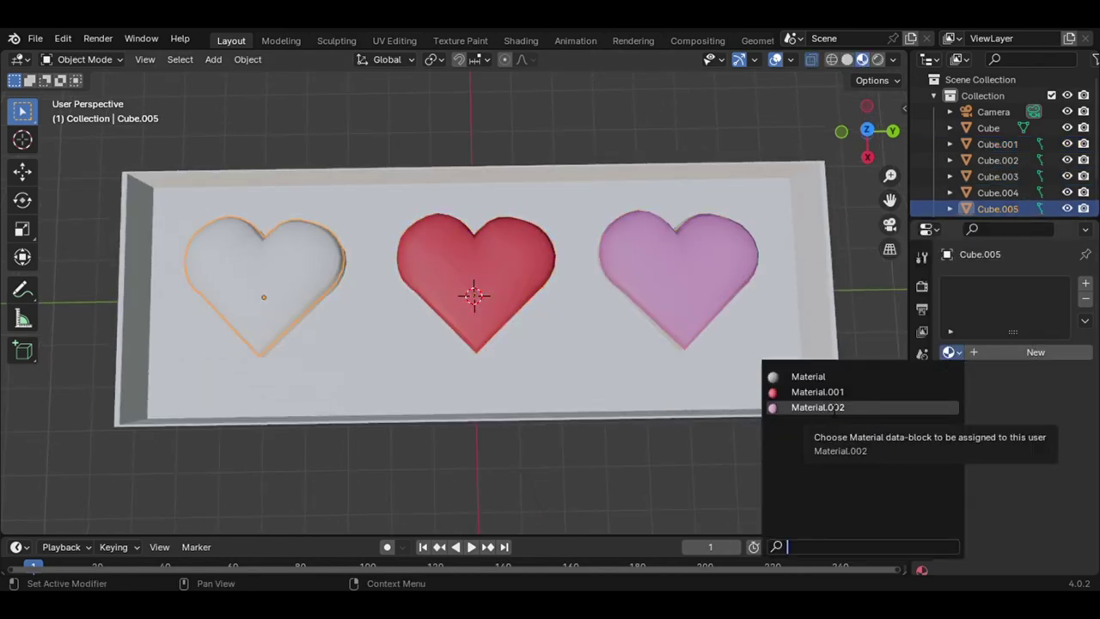
pyautogui.click(811, 405)
pyautogui.click(1007, 469)
pyautogui.click(637, 326)
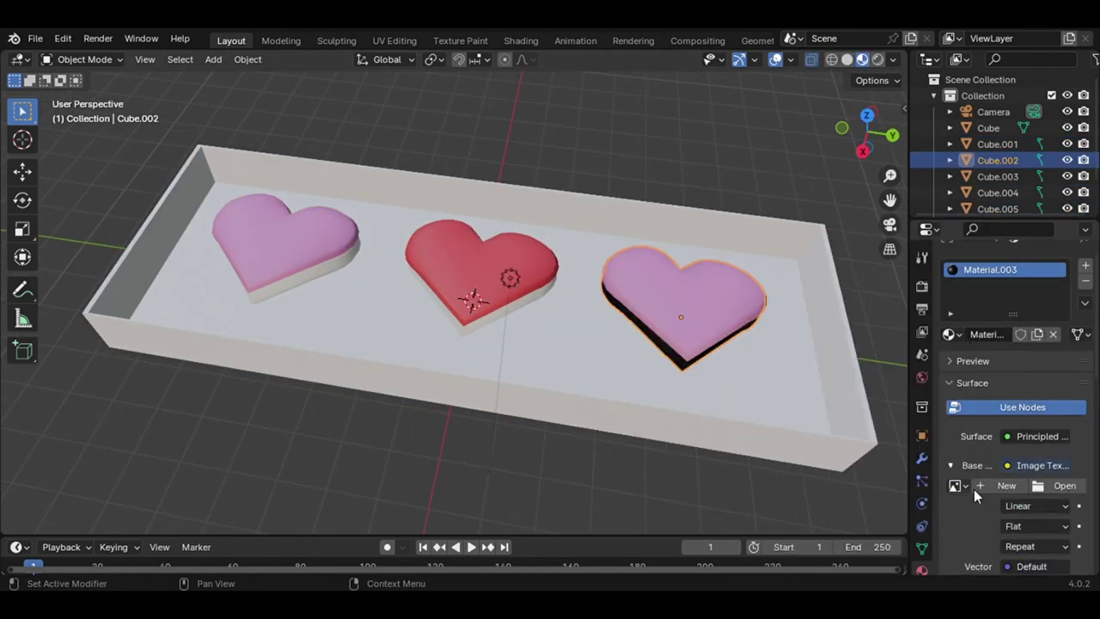
# Assign the tan cookie material to the centre, right and left cookie bases.
pyautogui.click(553, 325)
pyautogui.moveTo(553, 325); pyautogui.dragTo(401, 300, button='middle')
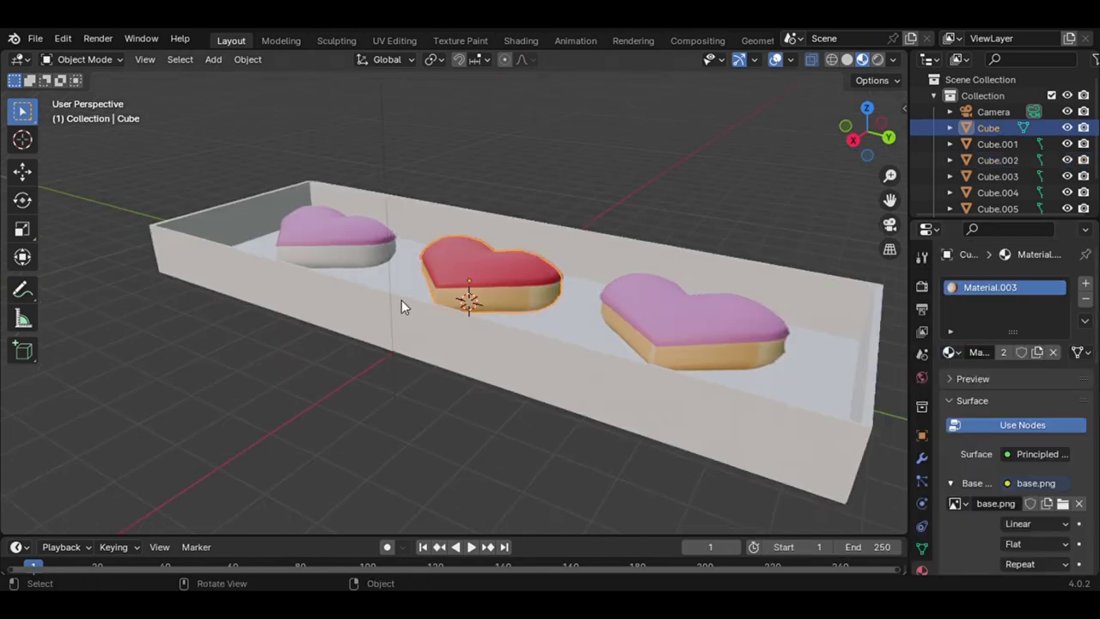
pyautogui.click(996, 192)
pyautogui.click(989, 352)
pyautogui.click(988, 127)
pyautogui.click(949, 352)
pyautogui.press('Escape')
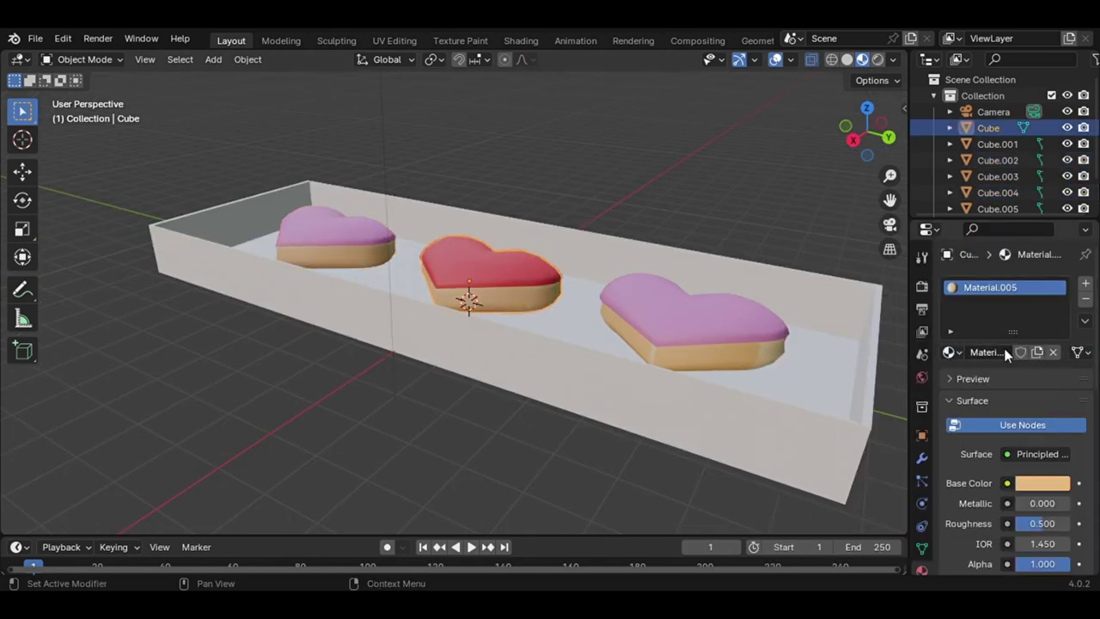
pyautogui.click(997, 160)
pyautogui.click(950, 352)
pyautogui.click(824, 453)
pyautogui.click(950, 352)
pyautogui.click(824, 453)
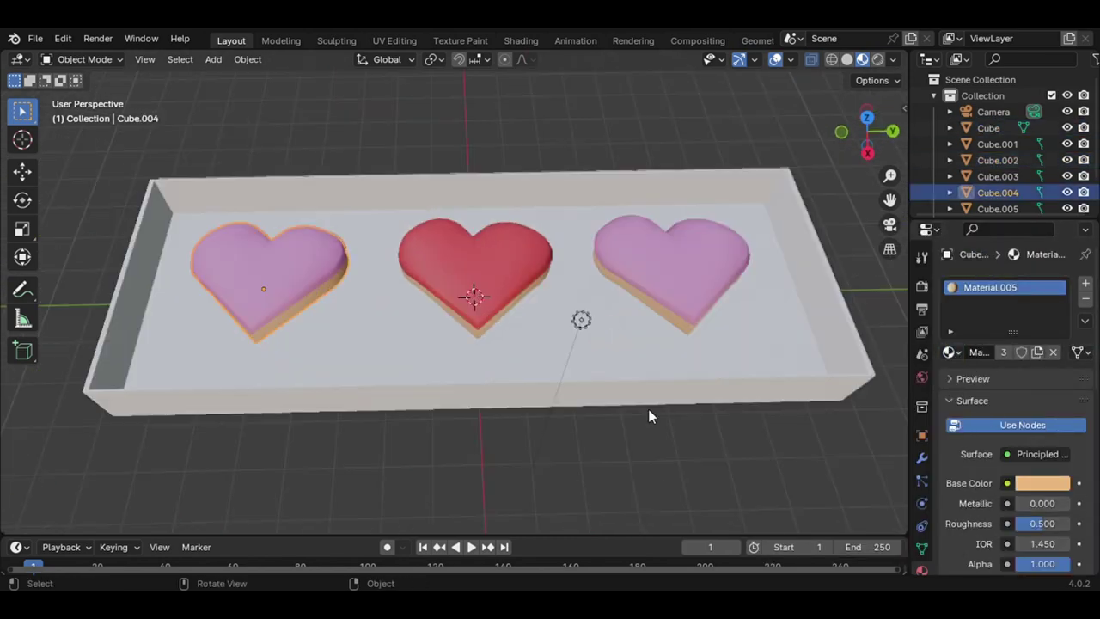
# Select the right heart's icing and other heart objects to review their materials.
pyautogui.moveTo(647, 408); pyautogui.dragTo(648, 401, button='middle')
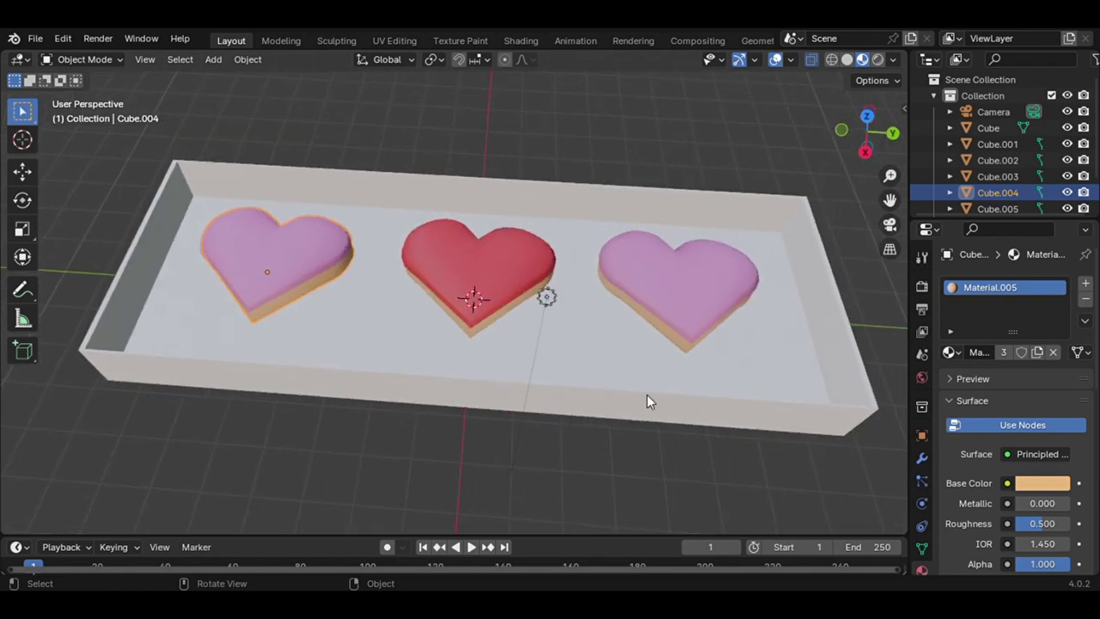
pyautogui.click(996, 176)
pyautogui.scroll(-3, 1044, 442)
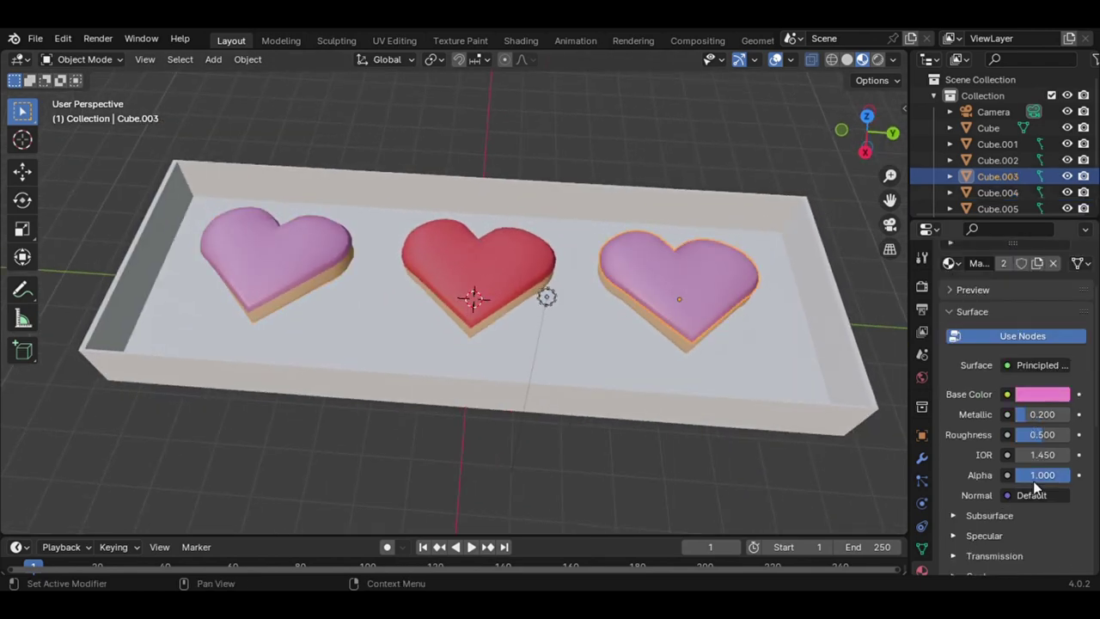
pyautogui.moveTo(442, 284); pyautogui.dragTo(464, 326, button='middle')
pyautogui.click(997, 193)
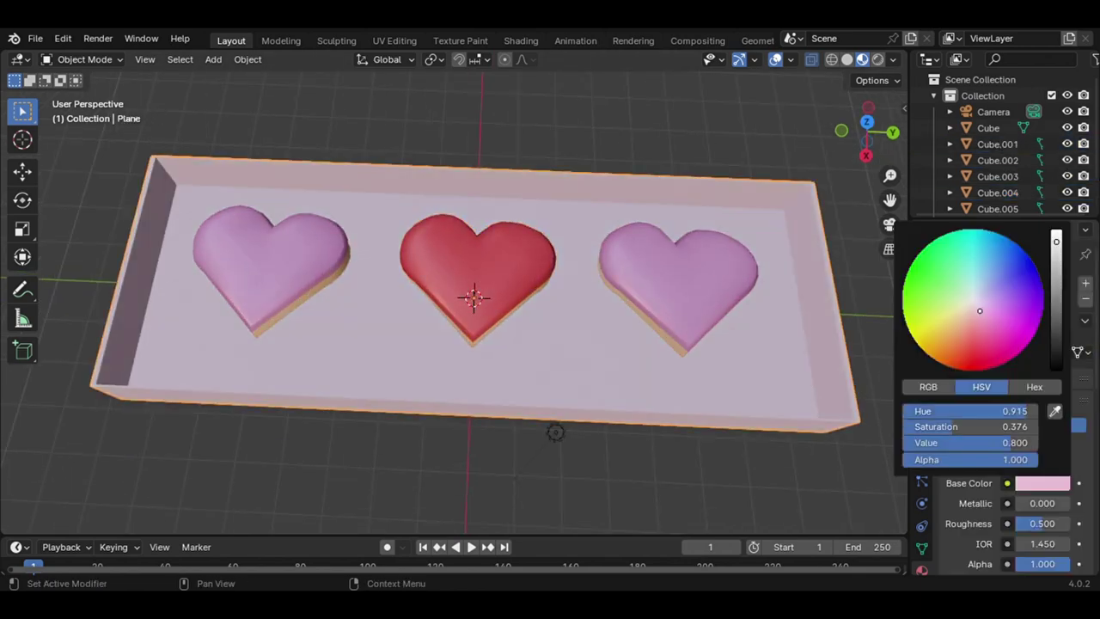
# Add a plane and scale it up into a large ground plane under the tray.
pyautogui.hotkey('shift', 'a')
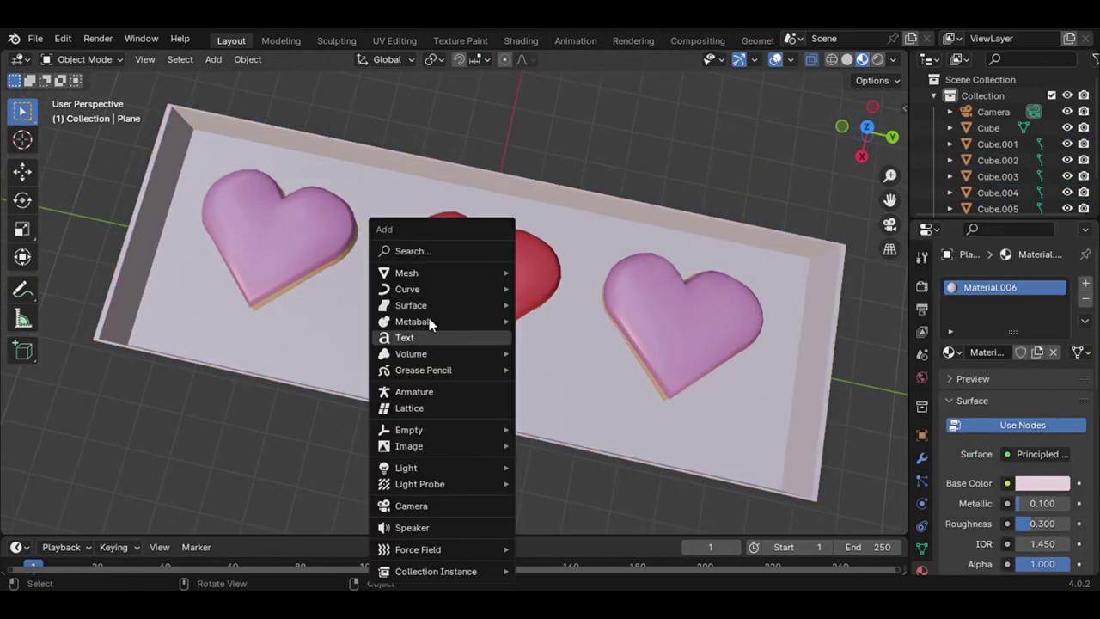
pyautogui.click(550, 258)
pyautogui.press('s')
pyautogui.click(662, 286)
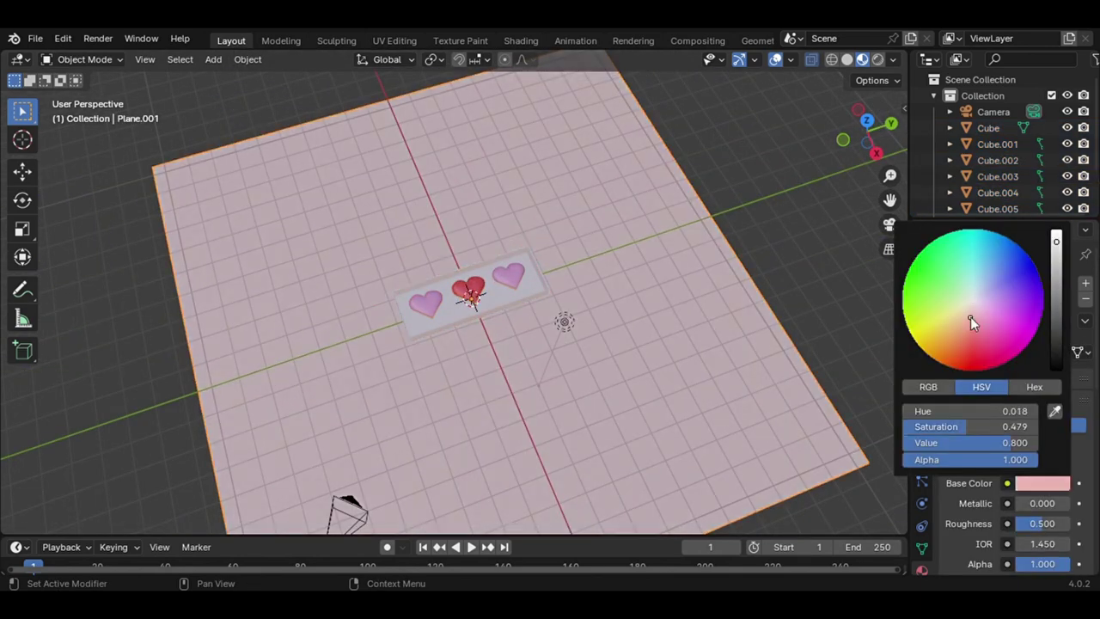
# Set the ground plane's rose material base colour to a brighter, saturated pink in rendered view.
pyautogui.click(985, 349)
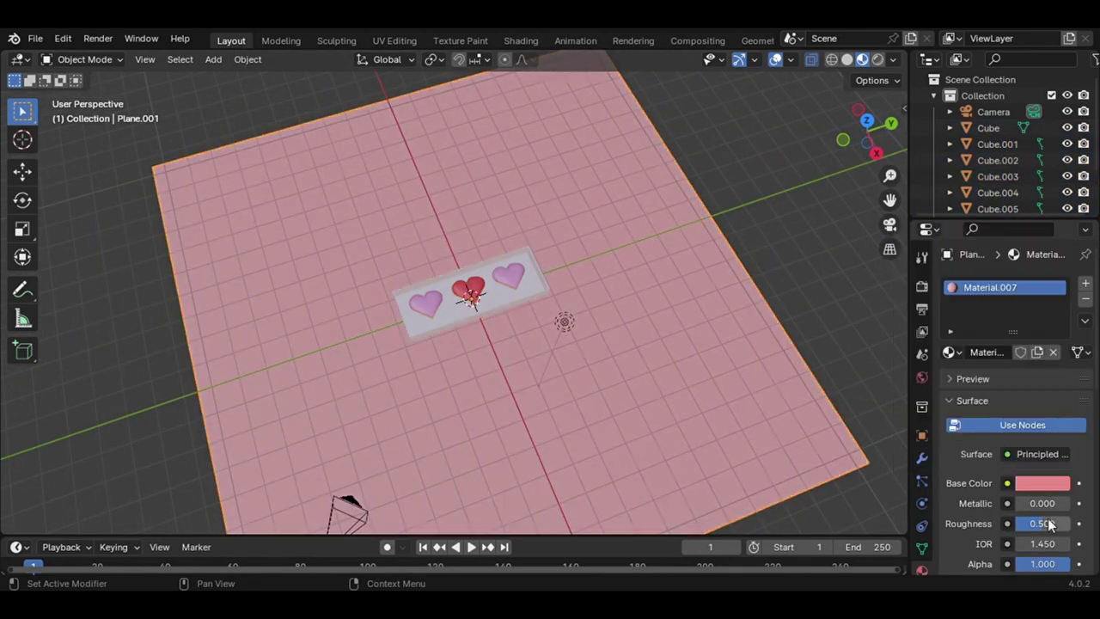
pyautogui.click(877, 59)
pyautogui.click(1042, 483)
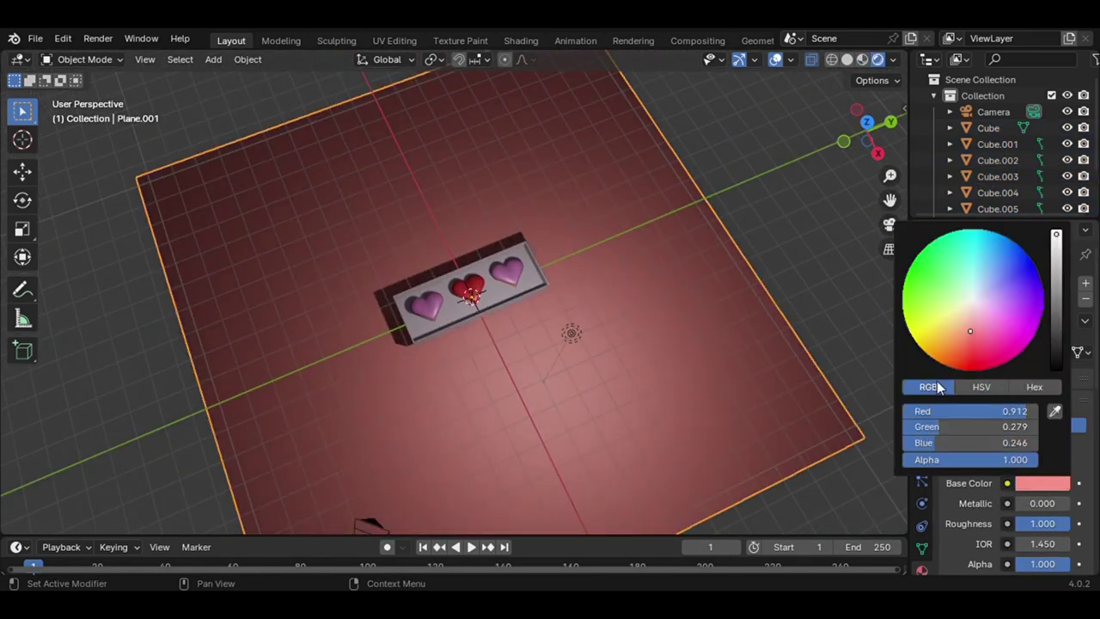
pyautogui.click(968, 328)
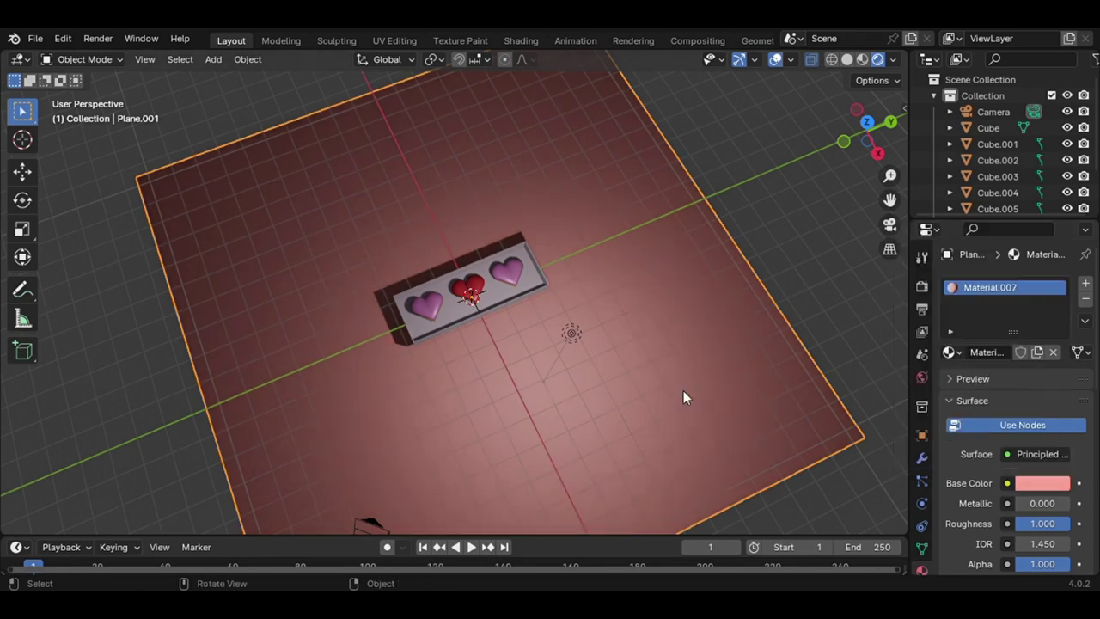
# Reframe the camera view higher and closer over the tray.
pyautogui.press('KP_0')
pyautogui.press('n')
pyautogui.moveTo(573, 283); pyautogui.dragTo(449, 236, button='middle')
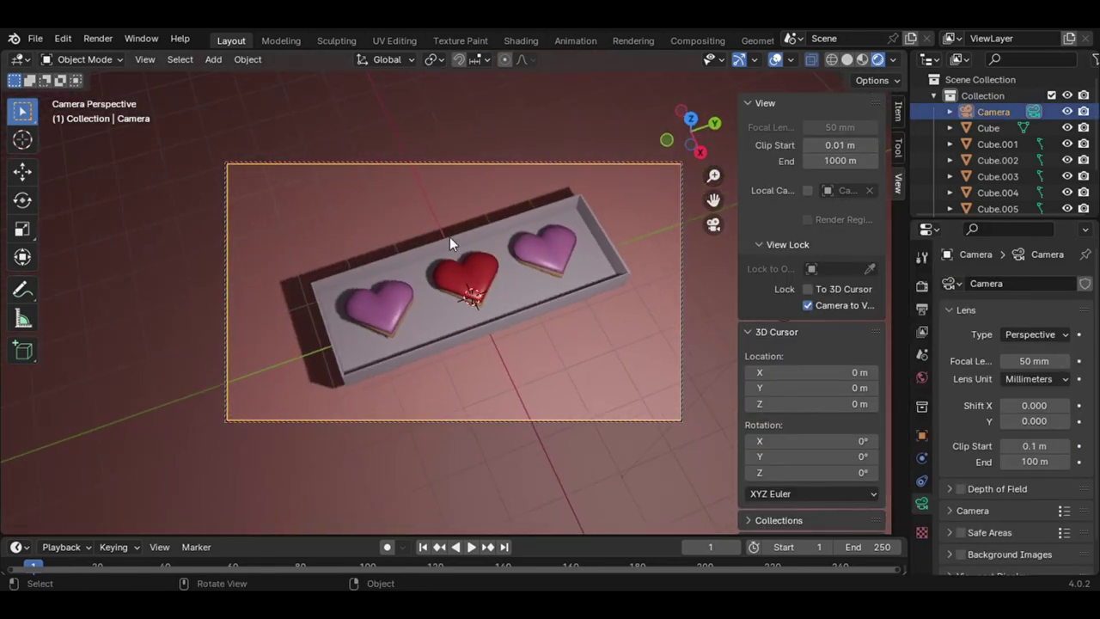
# Select the area light, shift it along X and rotate it toward the tray.
pyautogui.press('n')
pyautogui.press('KP_0')
pyautogui.scroll(-5, 492, 403)
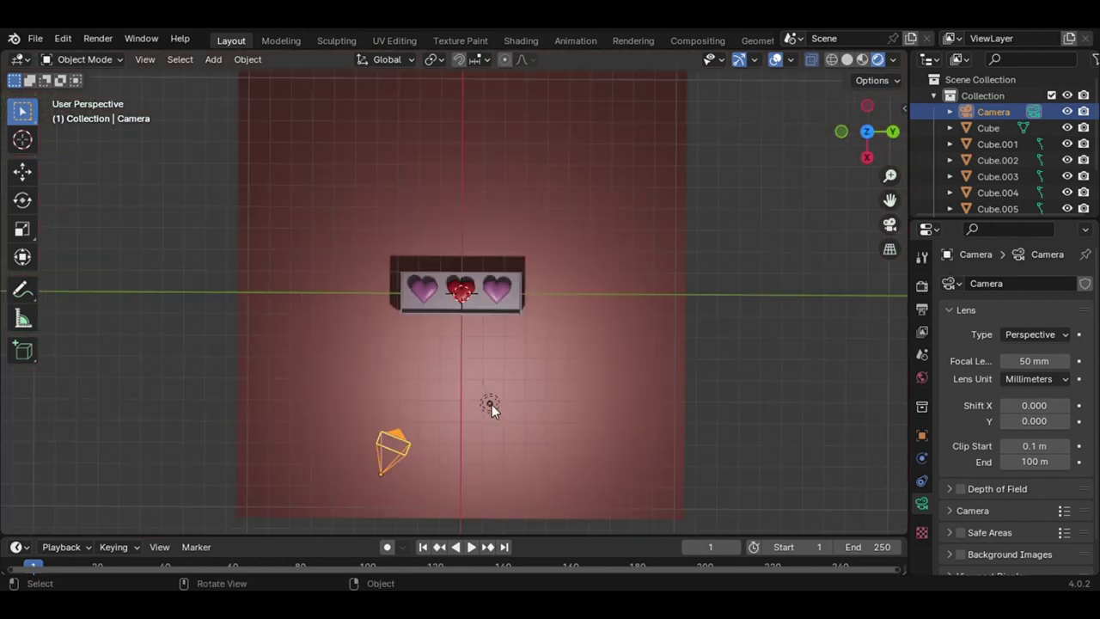
pyautogui.click(489, 403)
pyautogui.click(1072, 356)
pyautogui.click(551, 407)
pyautogui.moveTo(551, 408); pyautogui.dragTo(550, 407, button='middle')
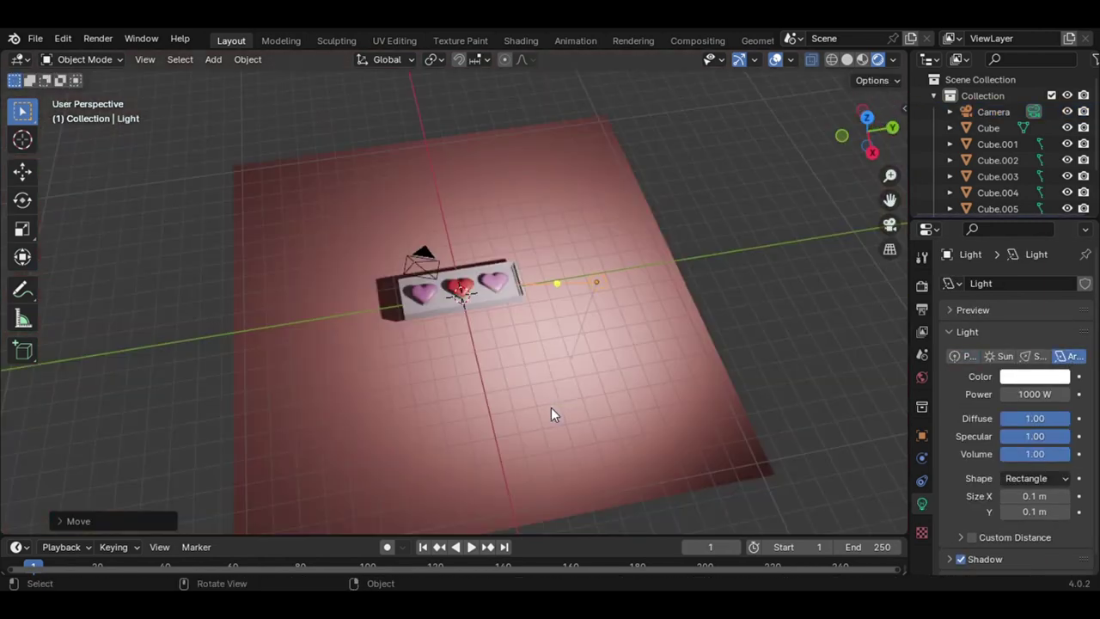
pyautogui.press('g')
pyautogui.press('x')
pyautogui.press('r')
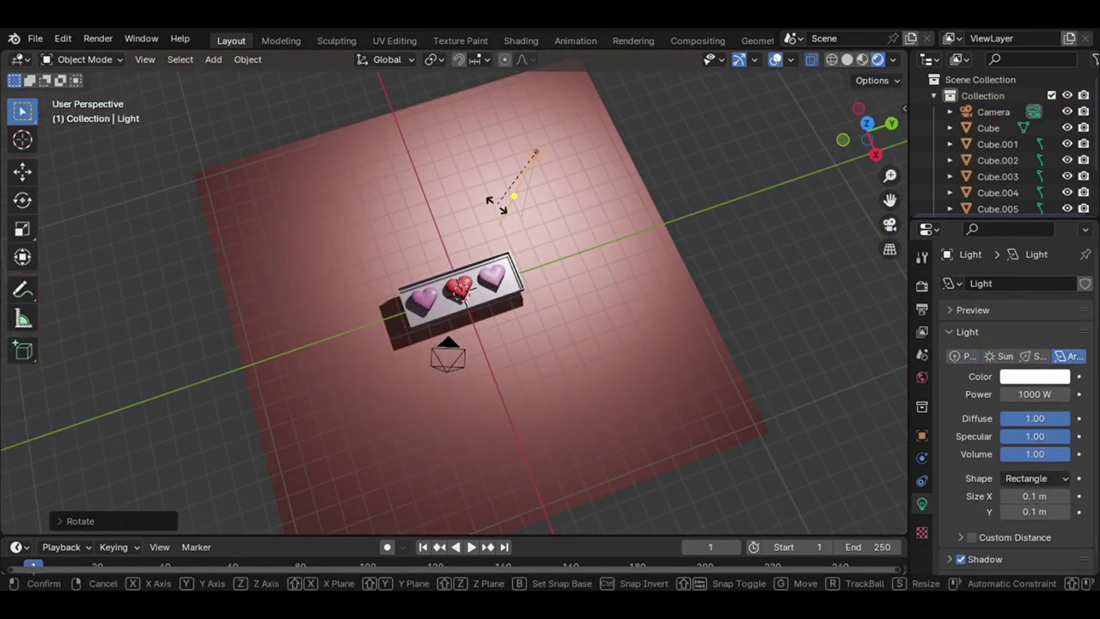
pyautogui.click(538, 356)
# Check through the camera, then nudge the area light along X twice and re-aim it at the tray.
pyautogui.press('KP_0')
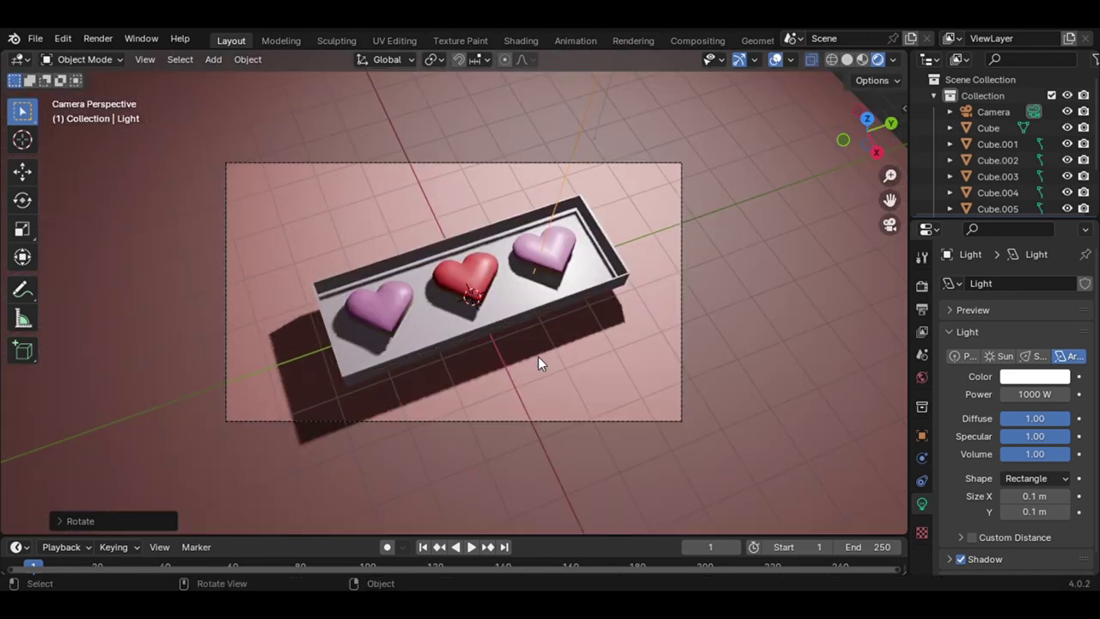
pyautogui.moveTo(538, 357); pyautogui.dragTo(538, 356, button='middle')
pyautogui.press('g')
pyautogui.press('x')
pyautogui.click(574, 354)
pyautogui.press('g')
pyautogui.press('x')
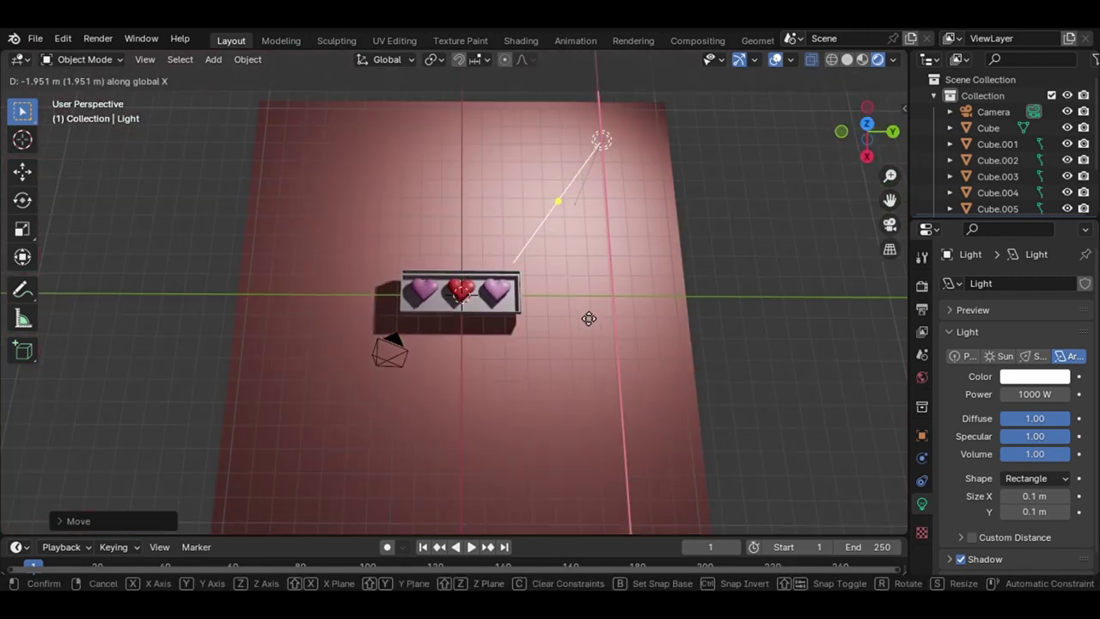
pyautogui.click(589, 319)
pyautogui.press('r')
pyautogui.press('y')
pyautogui.click(663, 395)
# Slide the area light sideways along global X to its final position.
pyautogui.press('KP_0')
pyautogui.moveTo(662, 396); pyautogui.dragTo(662, 395, button='middle')
pyautogui.scroll(3, 662, 396)
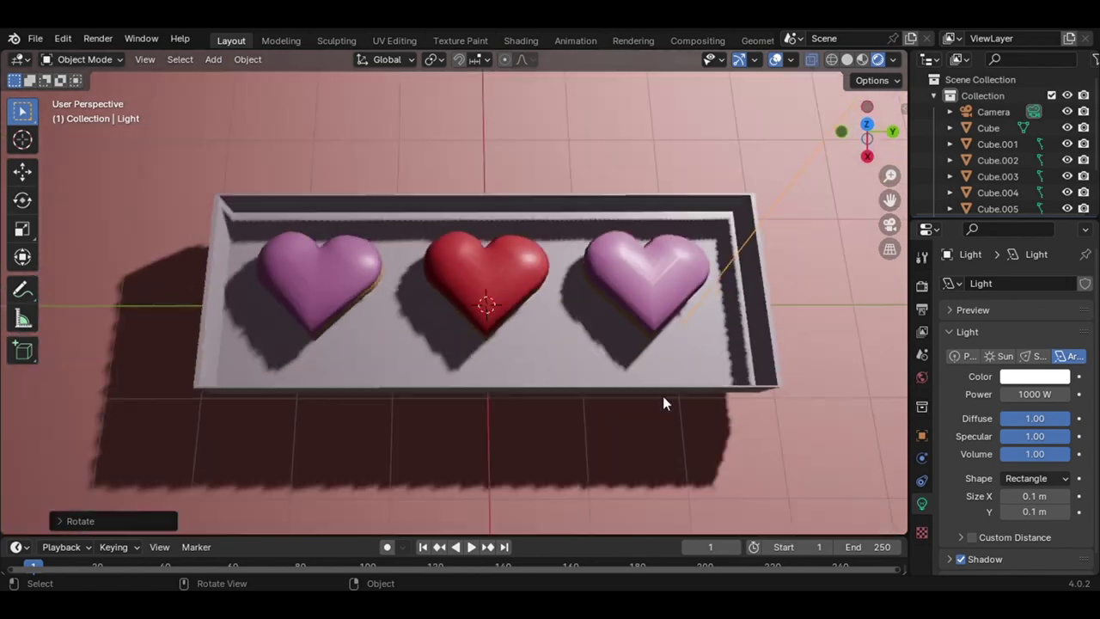
pyautogui.scroll(-2, 663, 395)
pyautogui.press('g')
pyautogui.press('x')
pyautogui.click(785, 255)
# Make the area light pink at 800 W and check the lighting through the camera.
pyautogui.moveTo(786, 255); pyautogui.dragTo(1050, 278, button='middle')
pyautogui.click(1035, 377)
pyautogui.press('KP_0')
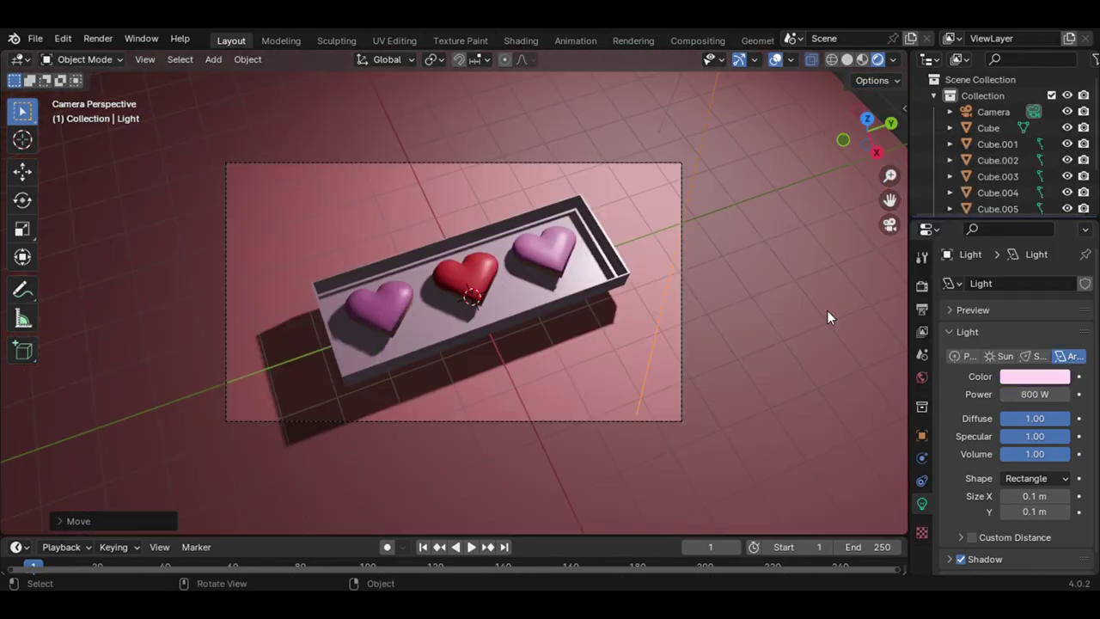
pyautogui.moveTo(601, 387); pyautogui.dragTo(670, 464, button='middle')
# Add a point light, move it vertically, and give it a pink colour at 1000 W.
pyautogui.hotkey('shift', 'a')
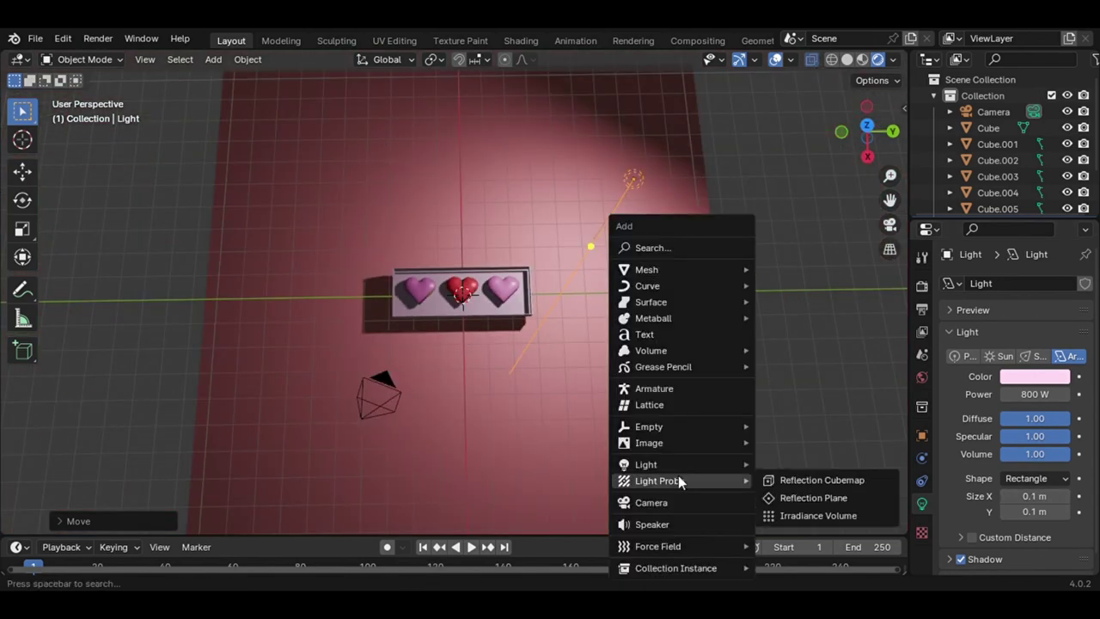
pyautogui.click(773, 462)
pyautogui.press('g')
pyautogui.press('z')
pyautogui.click(980, 222)
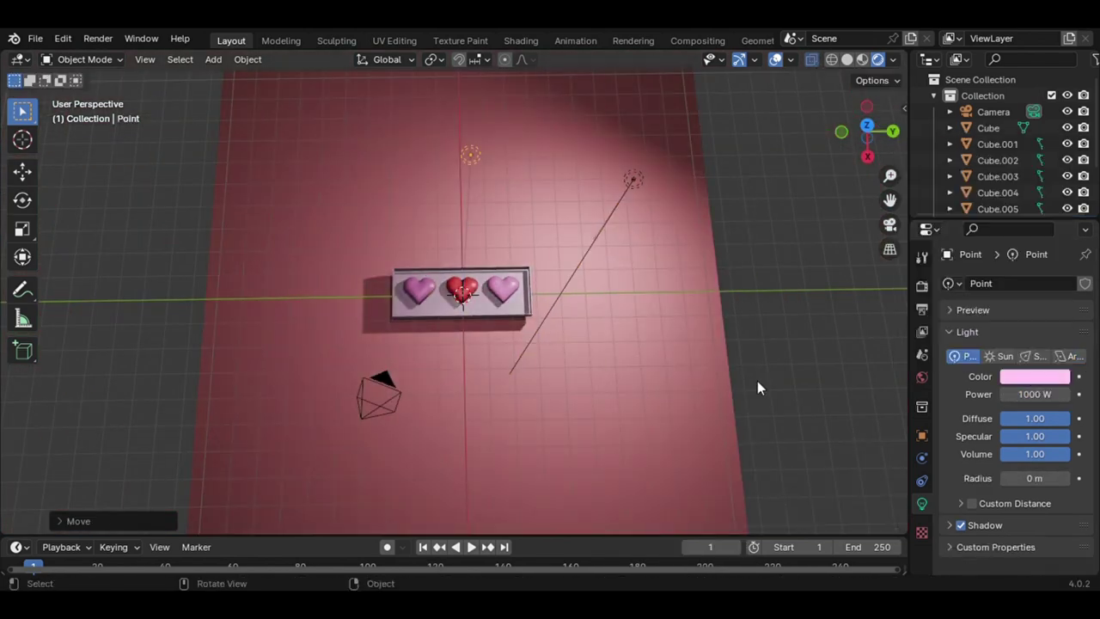
pyautogui.press('KP_0')
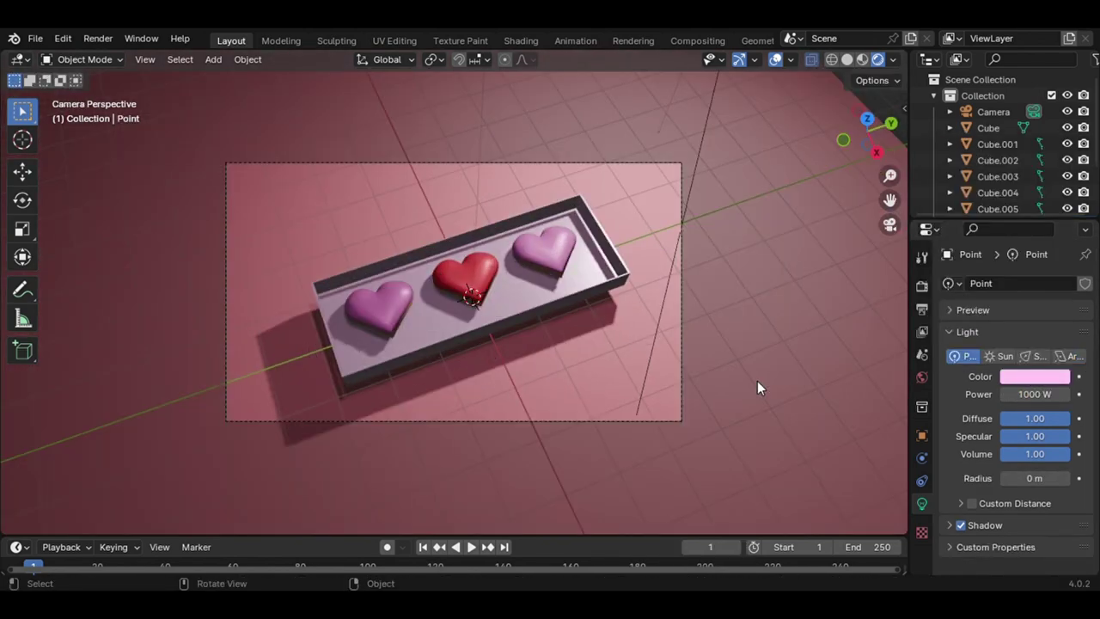
# Duplicate the cookie tray and scale the copy beside it as a lid.
pyautogui.click(626, 275)
pyautogui.hotkey('shift', 'd')
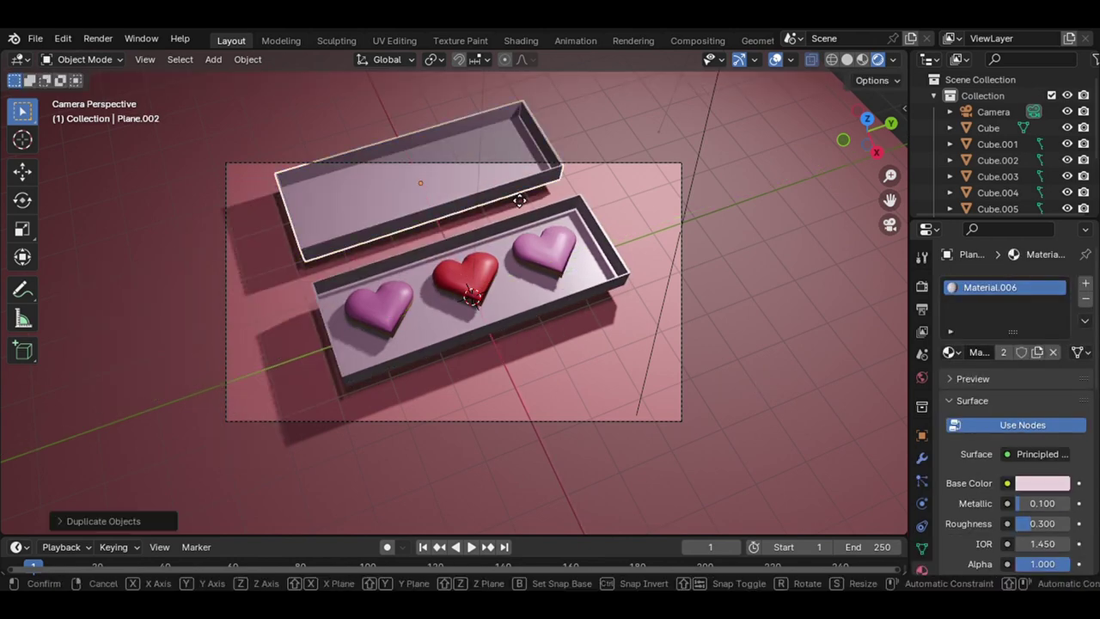
pyautogui.click(484, 226)
pyautogui.press('s')
pyautogui.click(482, 223)
# In Edit Mode, inset the lid's bottom face and scale the inner window panel.
pyautogui.press('Tab')
pyautogui.moveTo(481, 223); pyautogui.dragTo(472, 184, button='middle')
pyautogui.scroll(3, 381, 418)
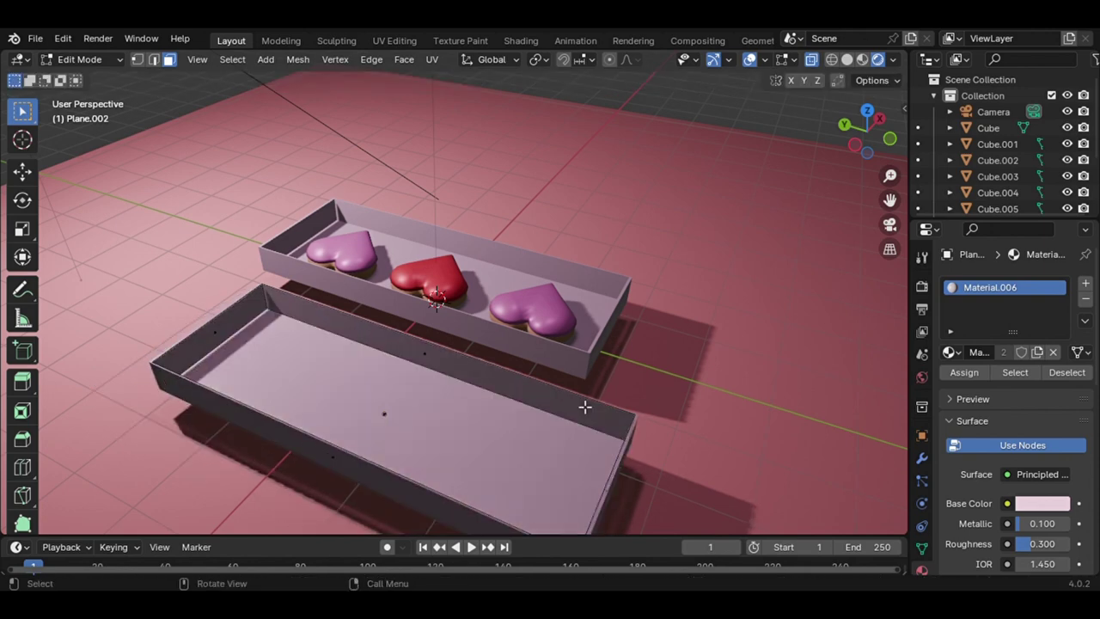
pyautogui.press('i')
pyautogui.click(609, 484)
pyautogui.moveTo(610, 484); pyautogui.dragTo(258, 327, button='middle')
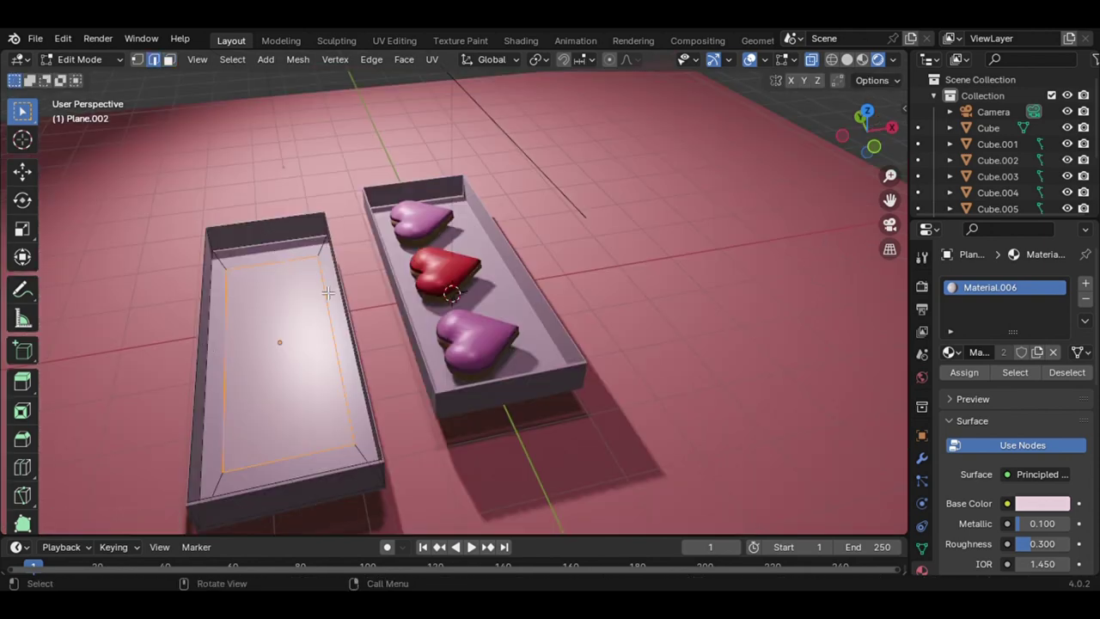
pyautogui.press('s')
pyautogui.click(243, 312)
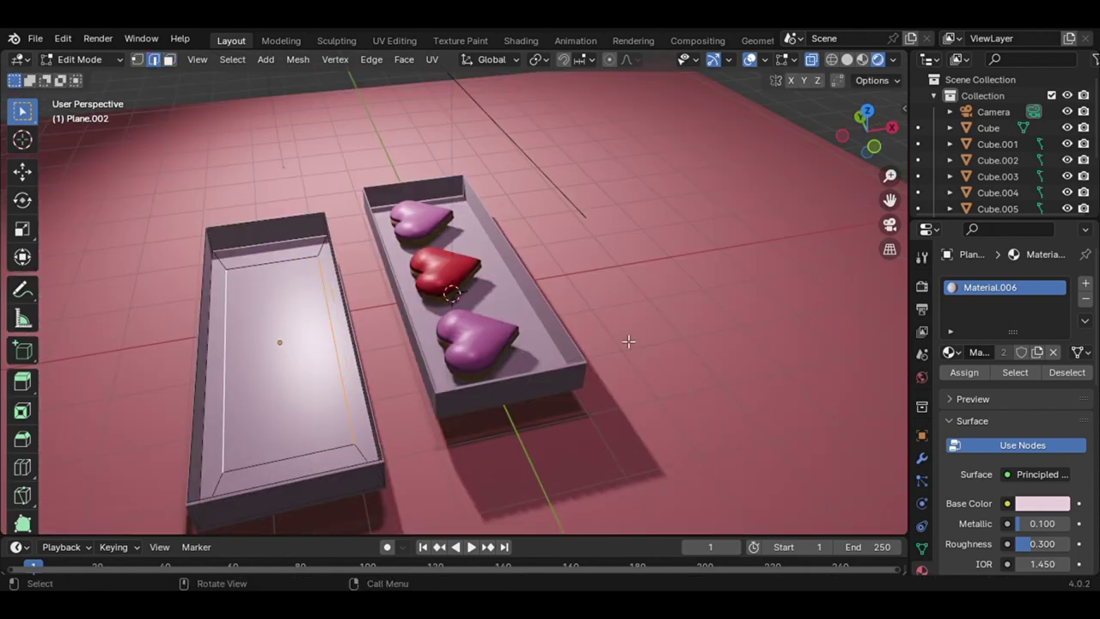
# Give the window panel a glass material: roughness 0, alpha 0.5, transmission 1.0.
pyautogui.click(169, 60)
pyautogui.scroll(-5, 1007, 175)
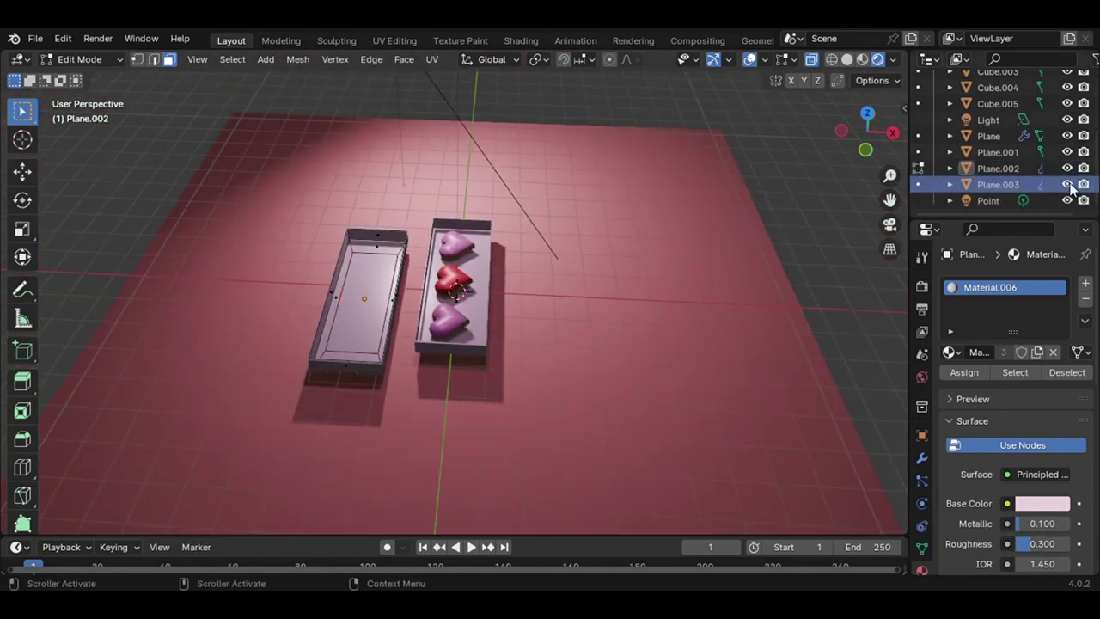
pyautogui.scroll(-5, 1026, 464)
pyautogui.click(997, 488)
pyautogui.scroll(-1, 1026, 464)
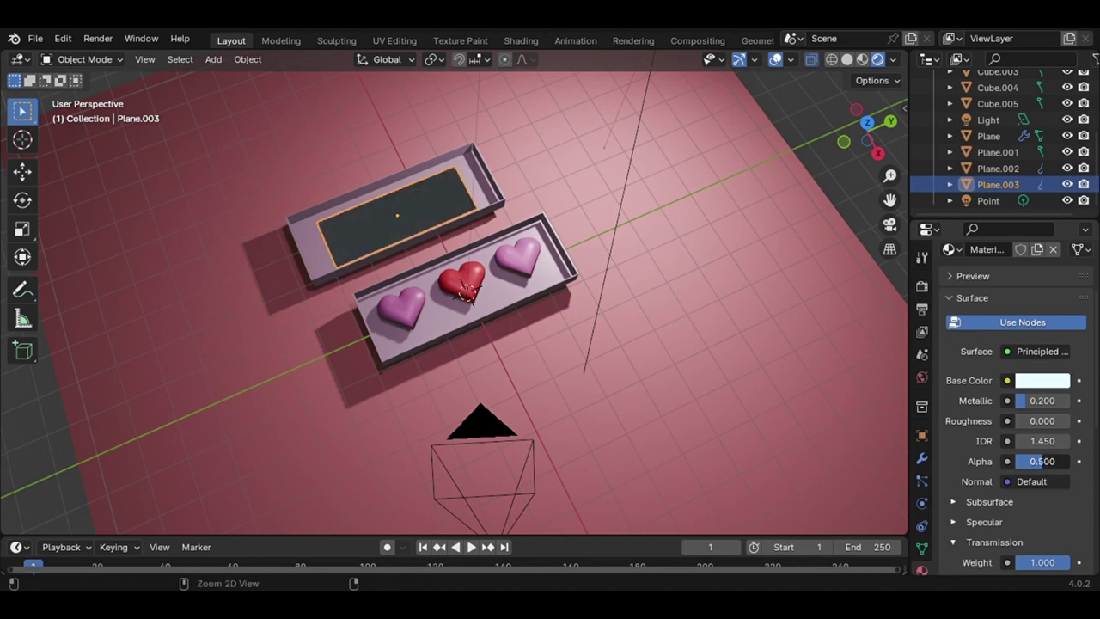
# Switch the render engine to Cycles with 10 maximum render samples.
pyautogui.click(922, 285)
pyautogui.click(1048, 284)
pyautogui.click(1022, 338)
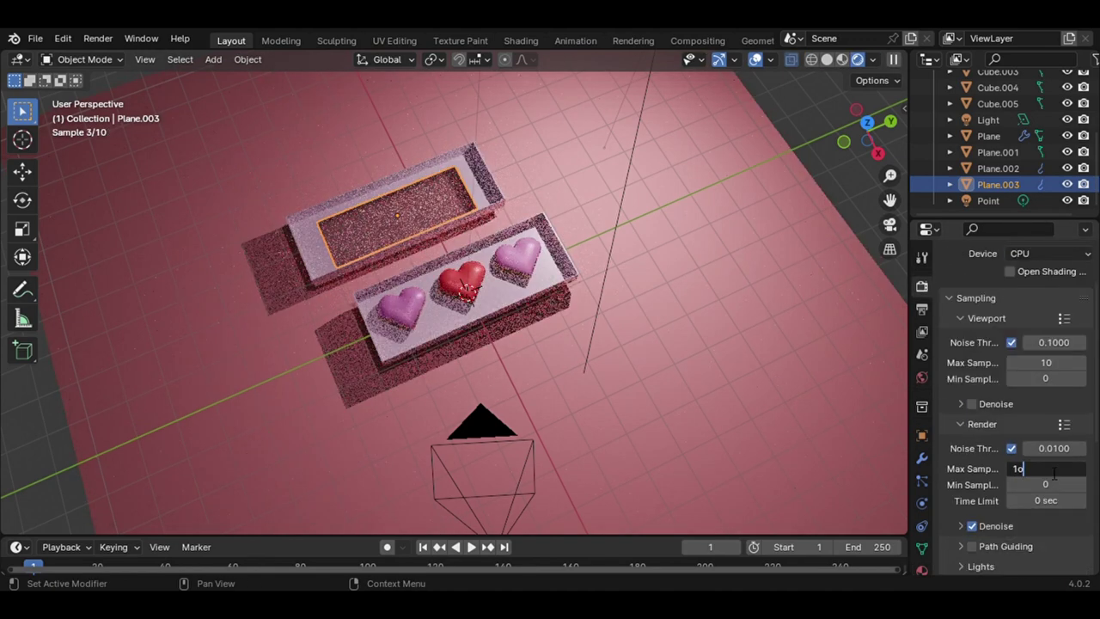
pyautogui.press('KP_0')
pyautogui.press('n')
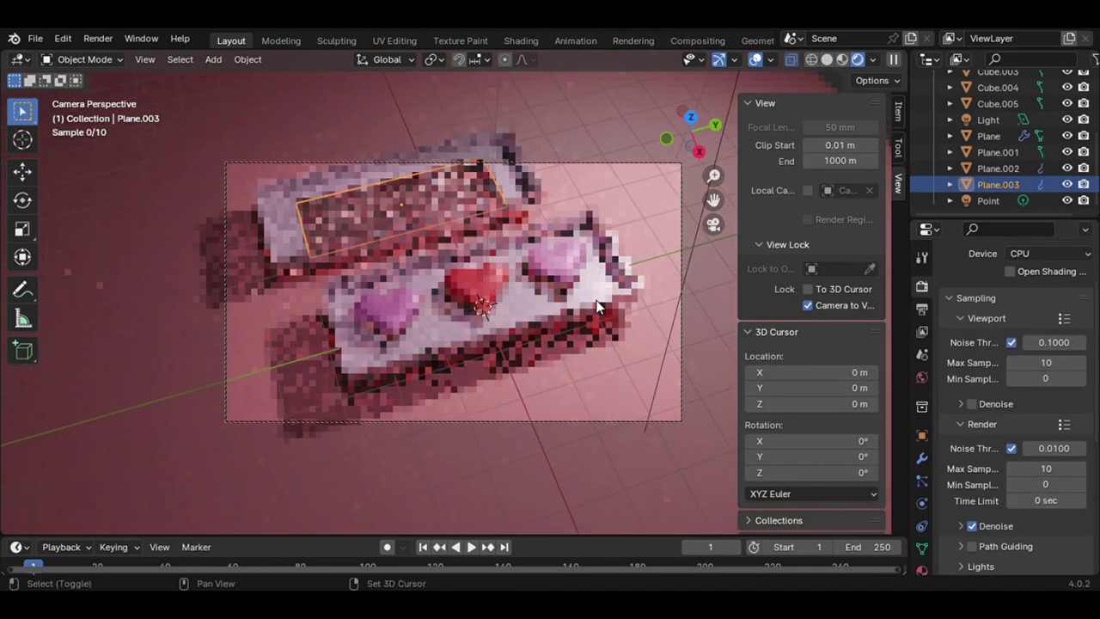
pyautogui.click(808, 303)
pyautogui.press('n')
# Move the ground plane vertically to a new height under the tray.
pyautogui.moveTo(822, 166); pyautogui.dragTo(705, 361)
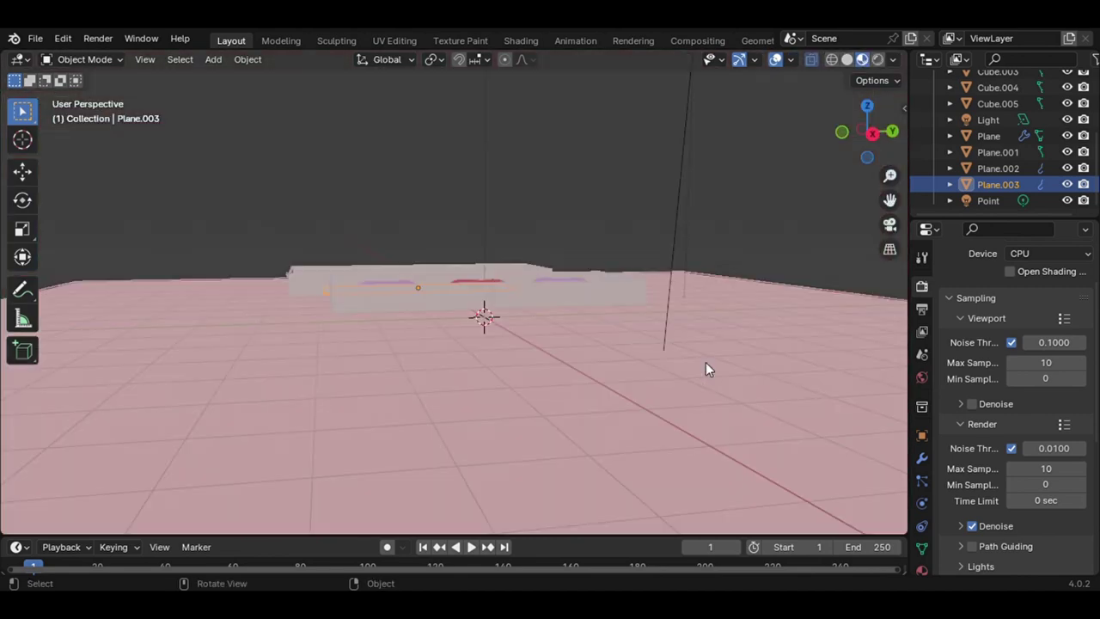
pyautogui.click(706, 362)
pyautogui.press('g')
pyautogui.press('z')
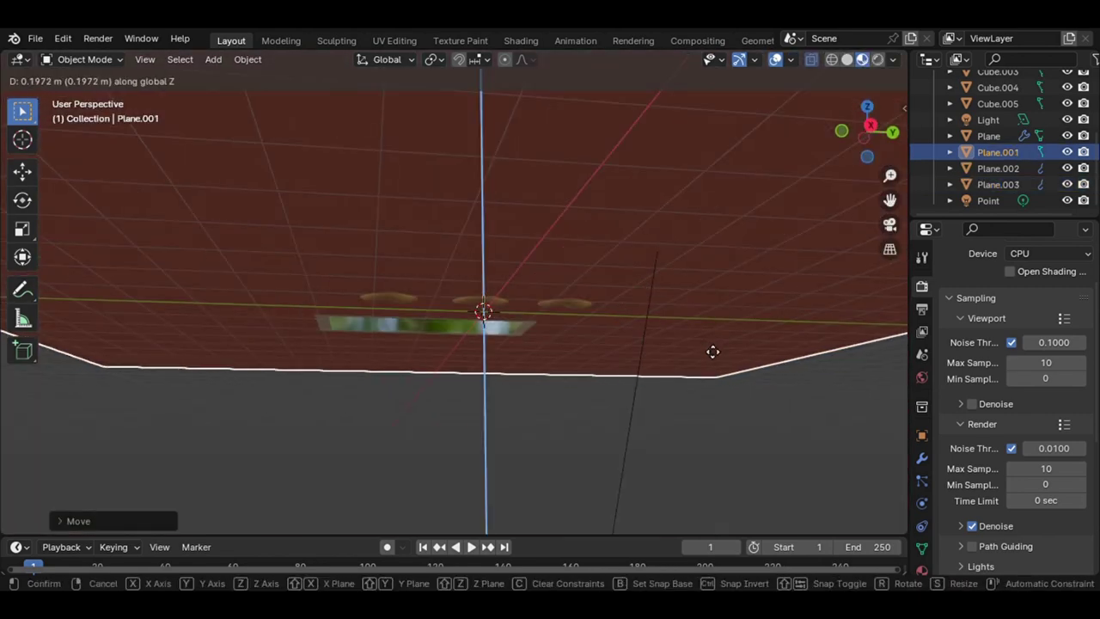
pyautogui.click(712, 360)
# Select the three heart cookies and adjust their height vertically, checking through the camera.
pyautogui.moveTo(710, 352); pyautogui.dragTo(392, 365, button='middle')
pyautogui.click(392, 365)
pyautogui.keyDown('shift'); pyautogui.click(508, 308); pyautogui.keyUp('shift')
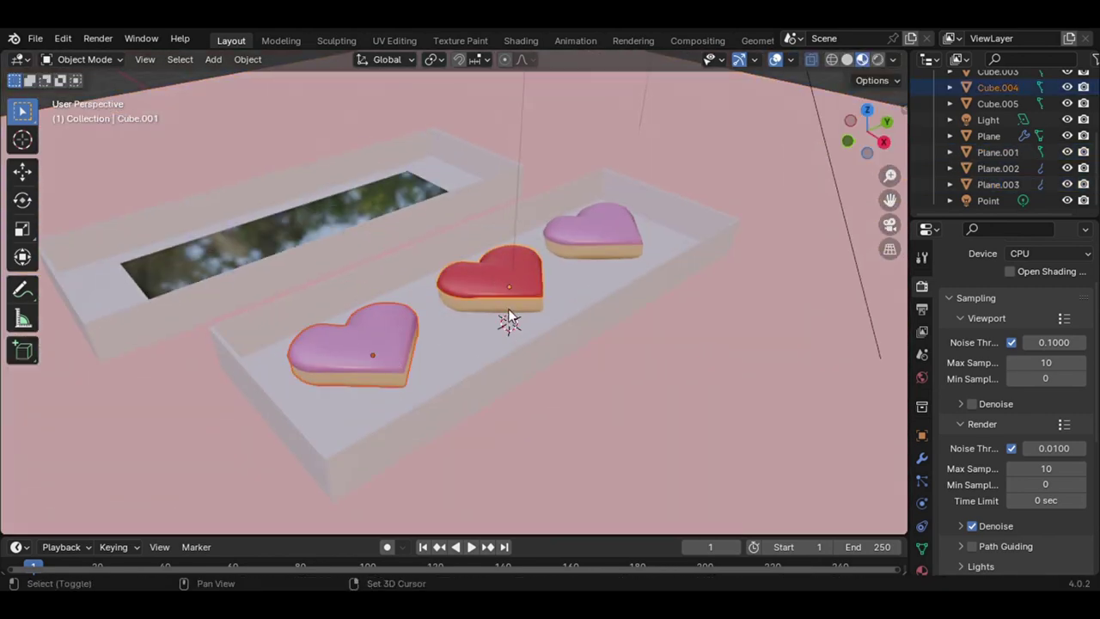
pyautogui.keyDown('shift'); pyautogui.click(611, 220); pyautogui.keyUp('shift')
pyautogui.press('g')
pyautogui.press('z')
pyautogui.click(613, 221)
pyautogui.scroll(-3, 613, 221)
pyautogui.press('KP_0')
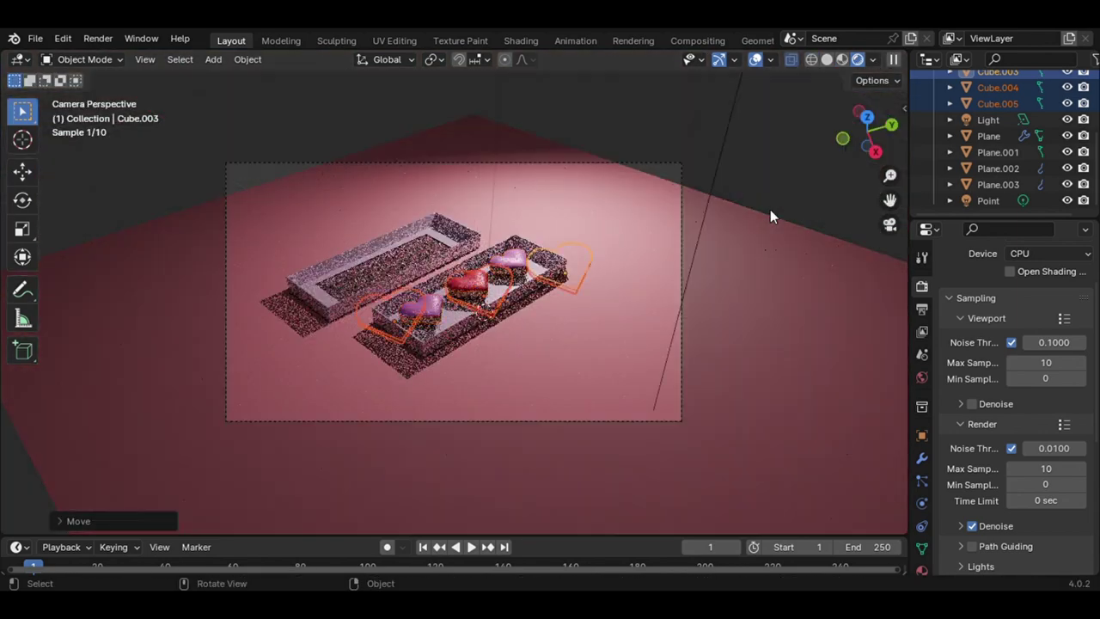
pyautogui.press('g')
pyautogui.press('z')
pyautogui.click(770, 217)
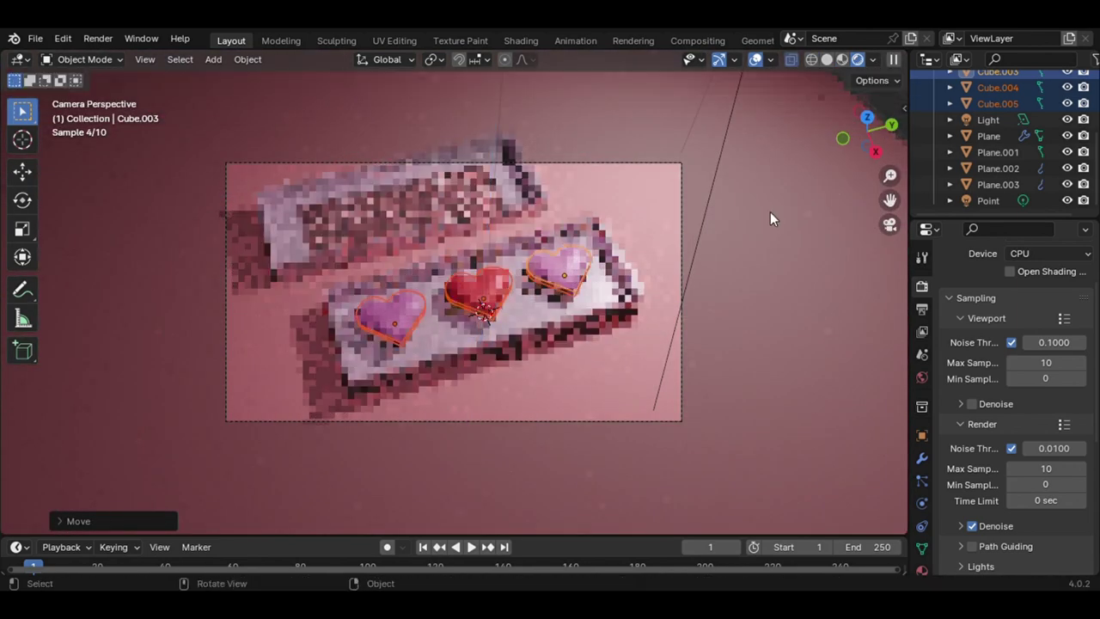